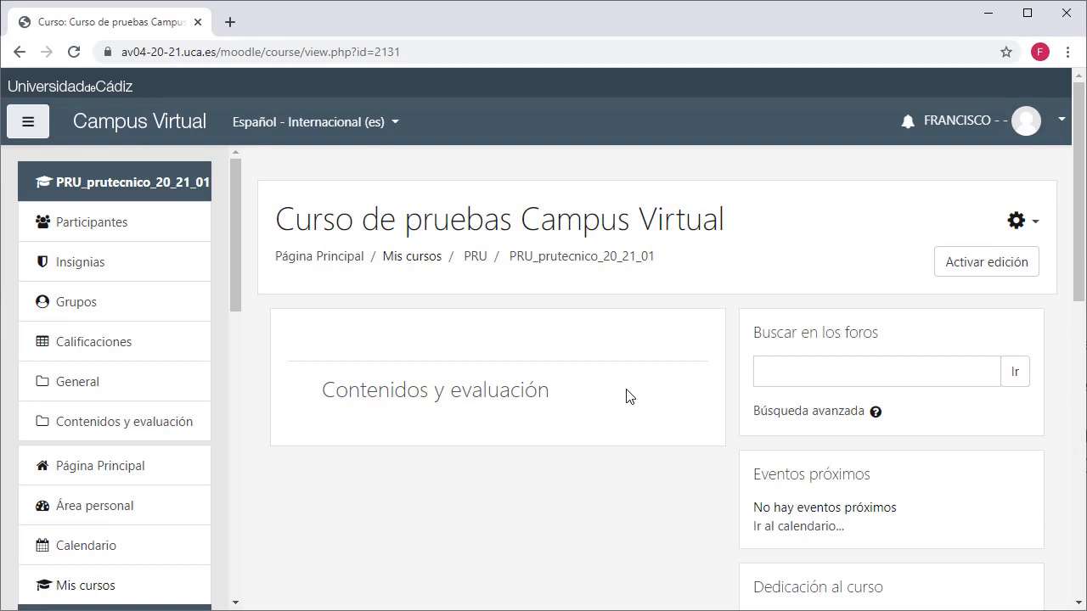
Turn on course editing and add a Cuestionario activity named "Cuestionario secuencial" to the Contenidos y evaluación section
{"action": "left_click", "coordinate": [986, 267]}
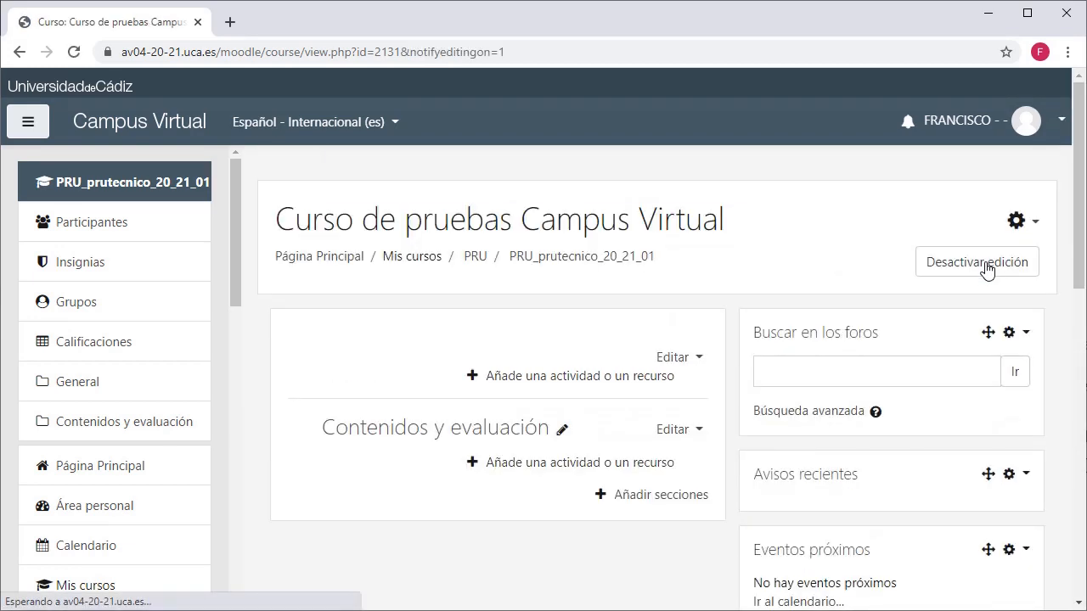
{"action": "left_click", "coordinate": [609, 467]}
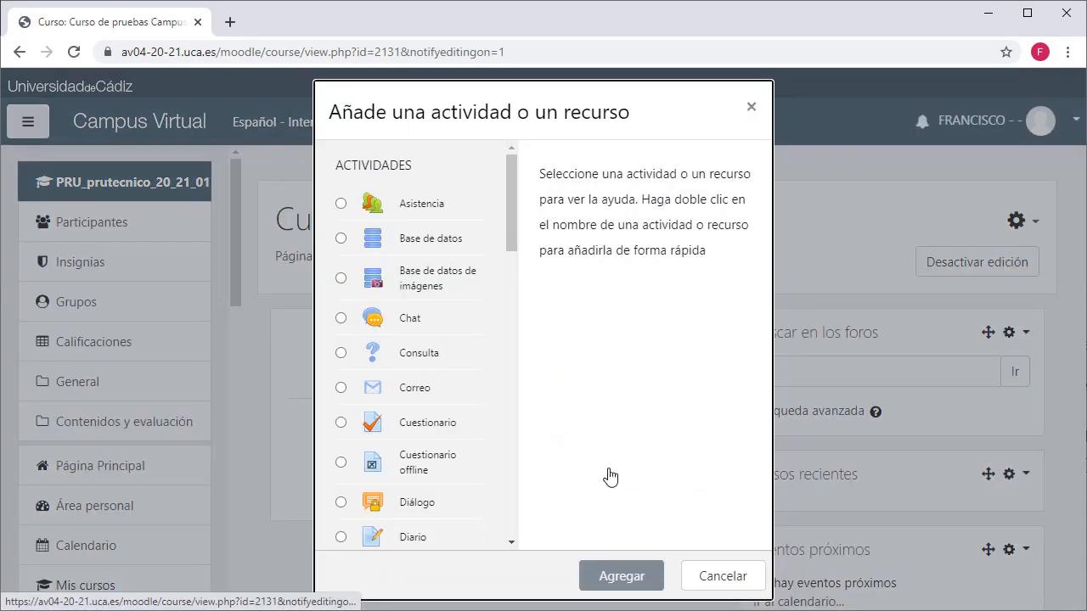
{"action": "left_click", "coordinate": [343, 427]}
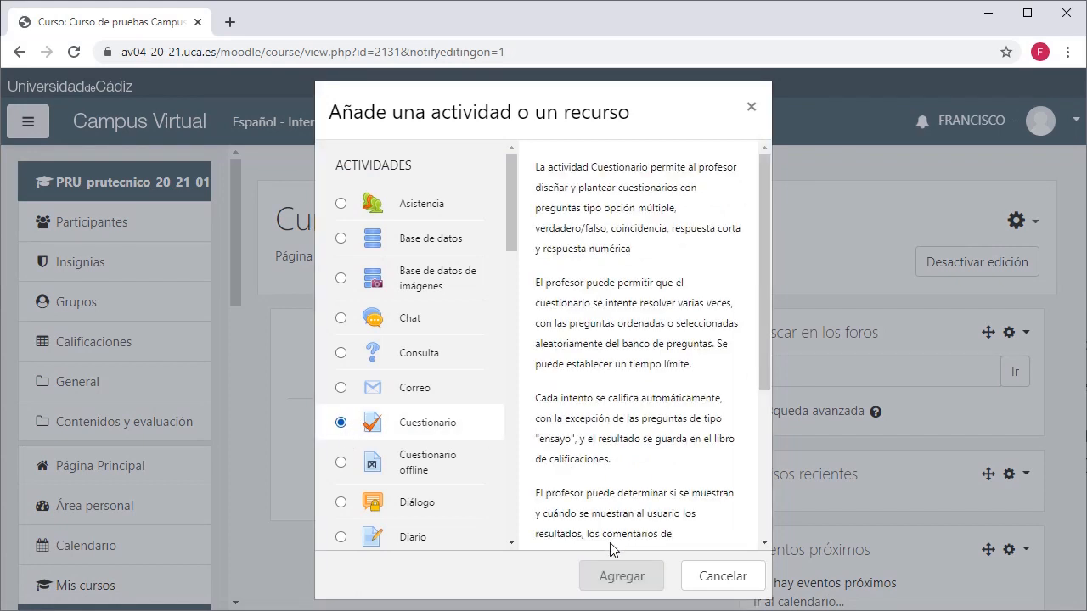
{"action": "left_click", "coordinate": [619, 576]}
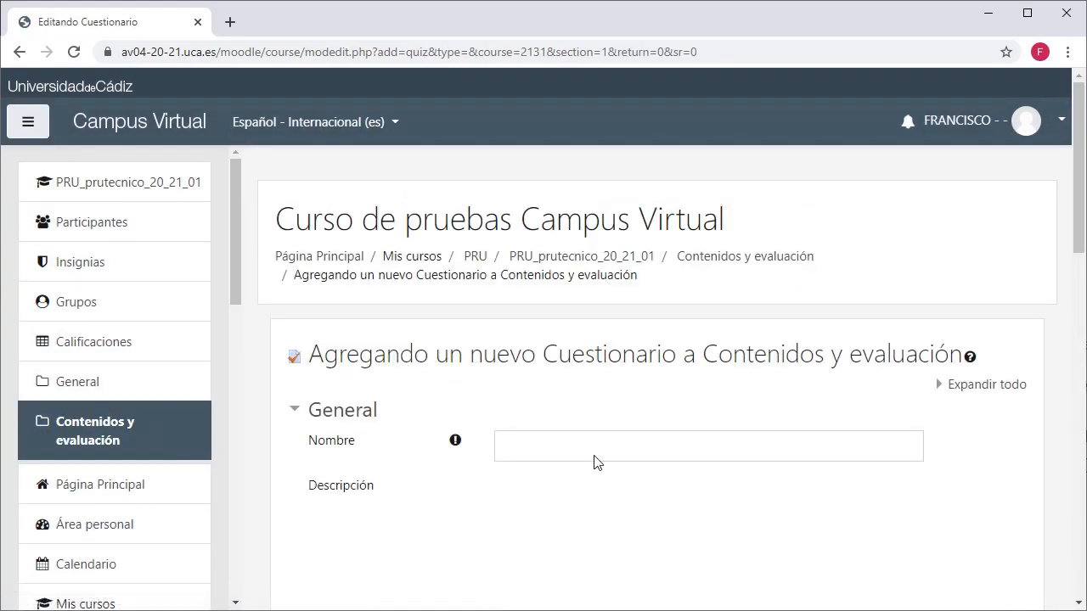
{"action": "type", "text": "Cuestionario secuencial"}
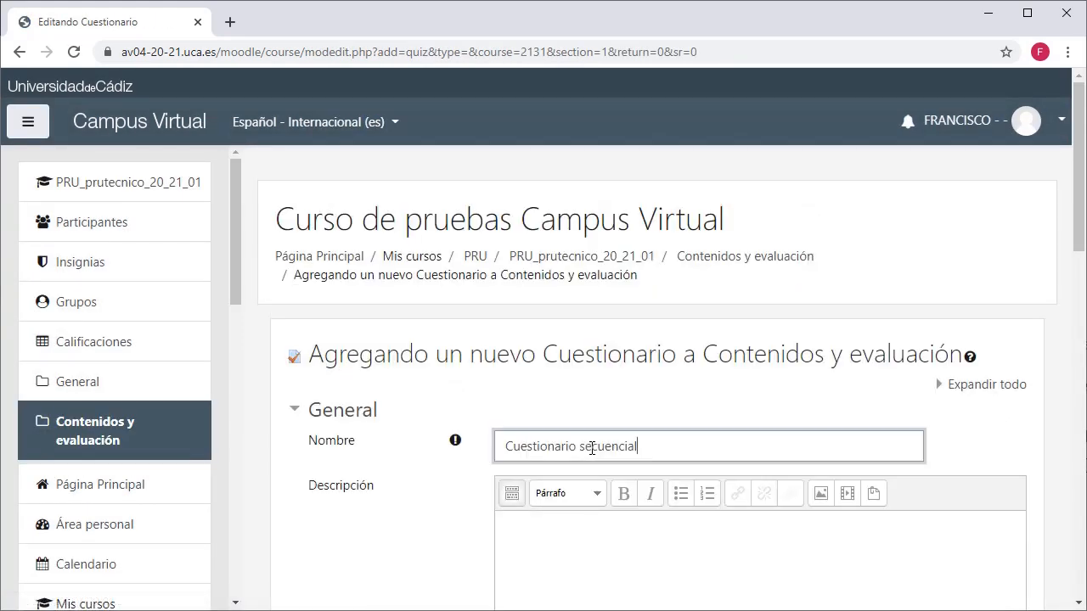
Expand the quiz's Esquema settings in full to view the new-page and navigation method options
{"action": "scroll", "coordinate": [592, 450], "scroll_direction": "down", "scroll_amount": 5}
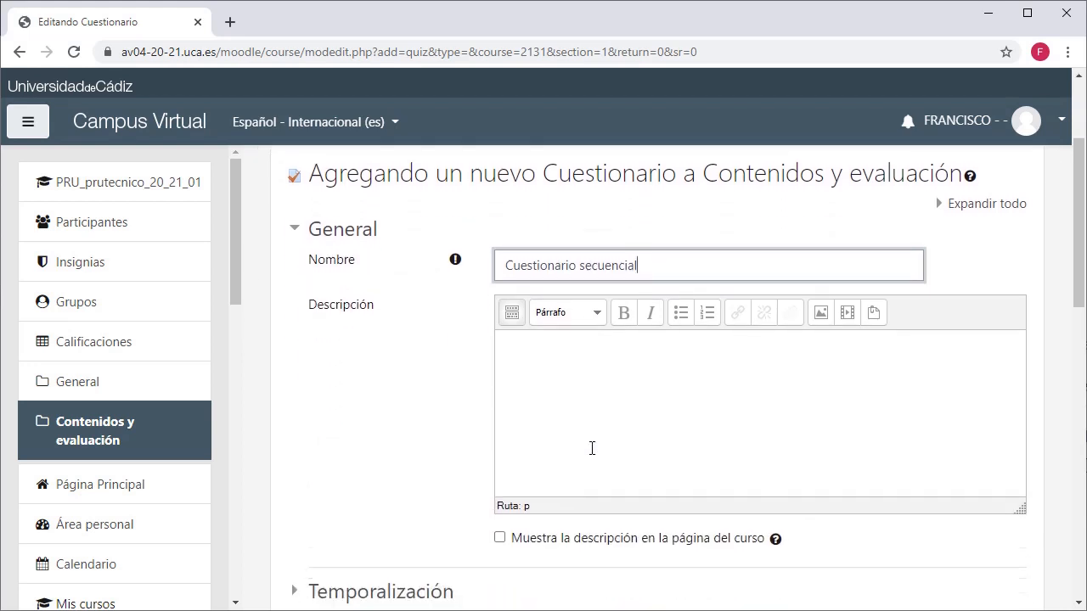
{"action": "scroll", "coordinate": [592, 455], "scroll_direction": "down", "scroll_amount": 1}
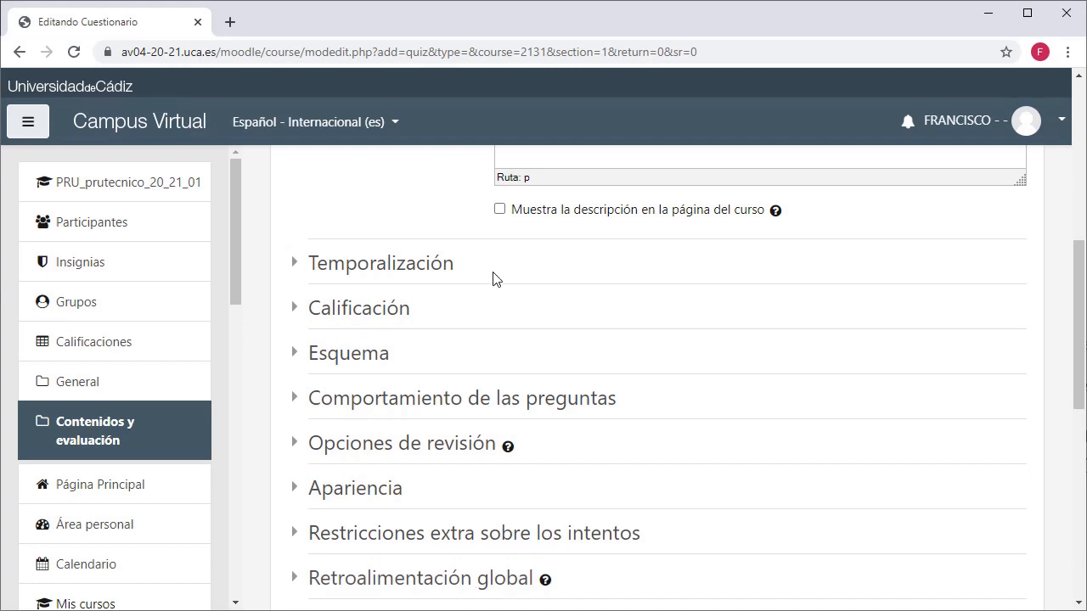
{"action": "left_click", "coordinate": [298, 355]}
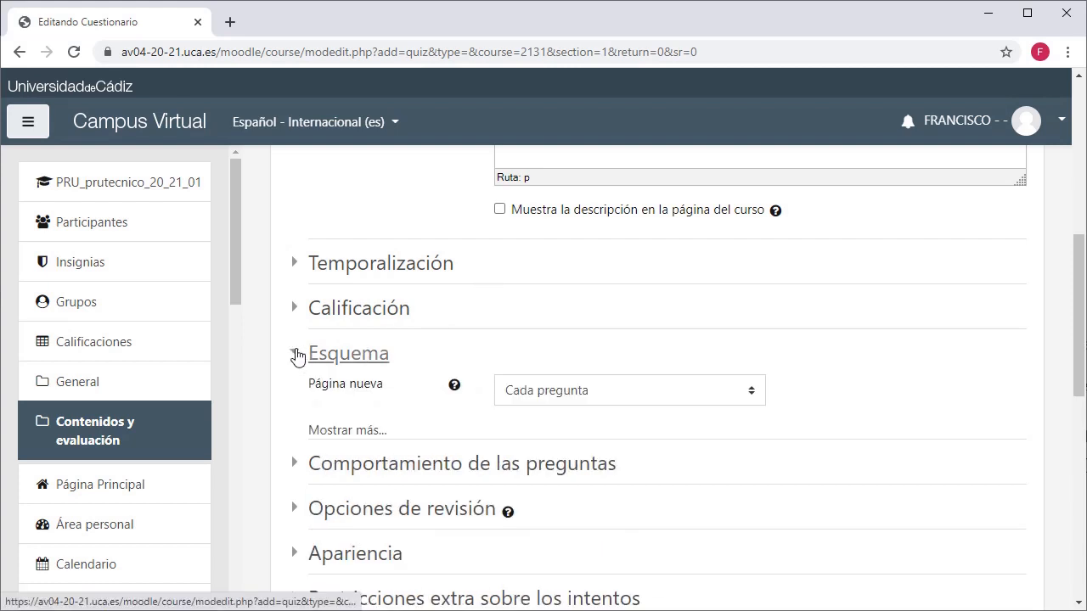
{"action": "left_click", "coordinate": [341, 433]}
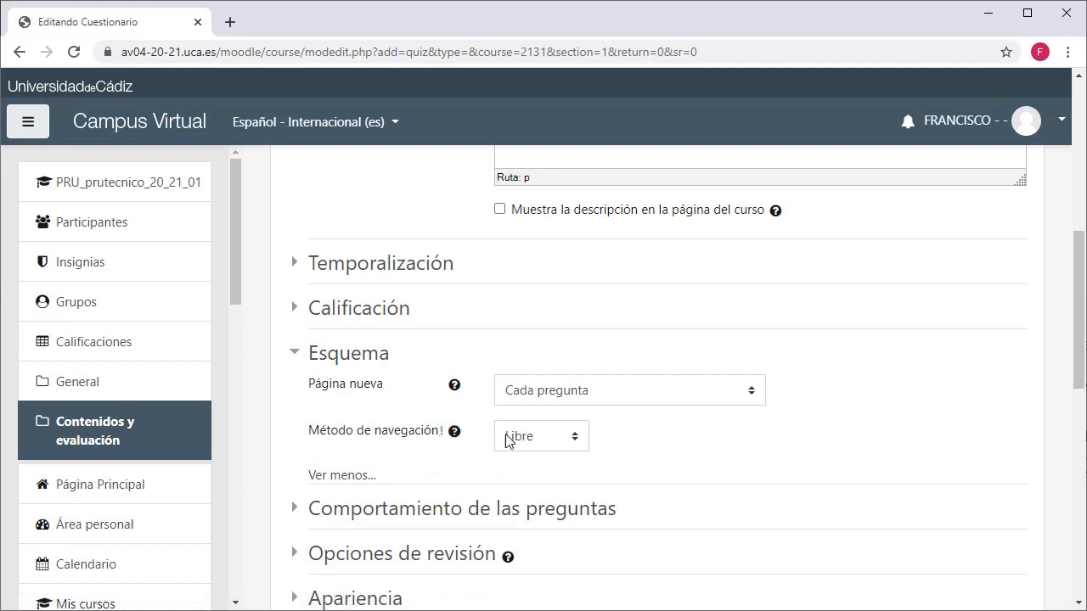
Set the quiz's question behaviour to Retroalimentación inmediata
{"action": "scroll", "coordinate": [507, 440], "scroll_direction": "down", "scroll_amount": 2}
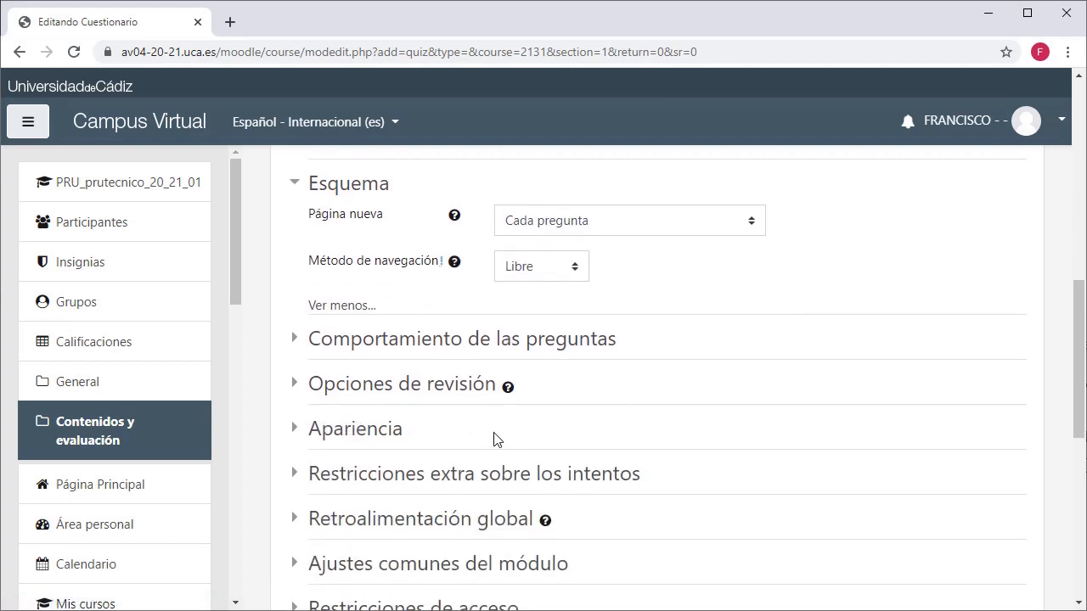
{"action": "left_click", "coordinate": [297, 341]}
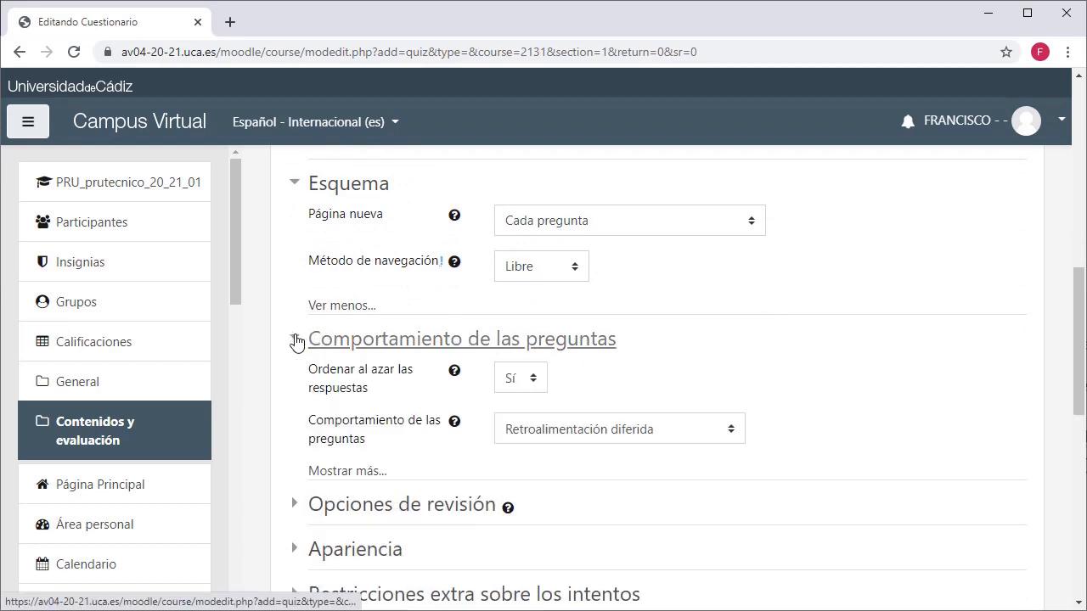
{"action": "left_click", "coordinate": [594, 436]}
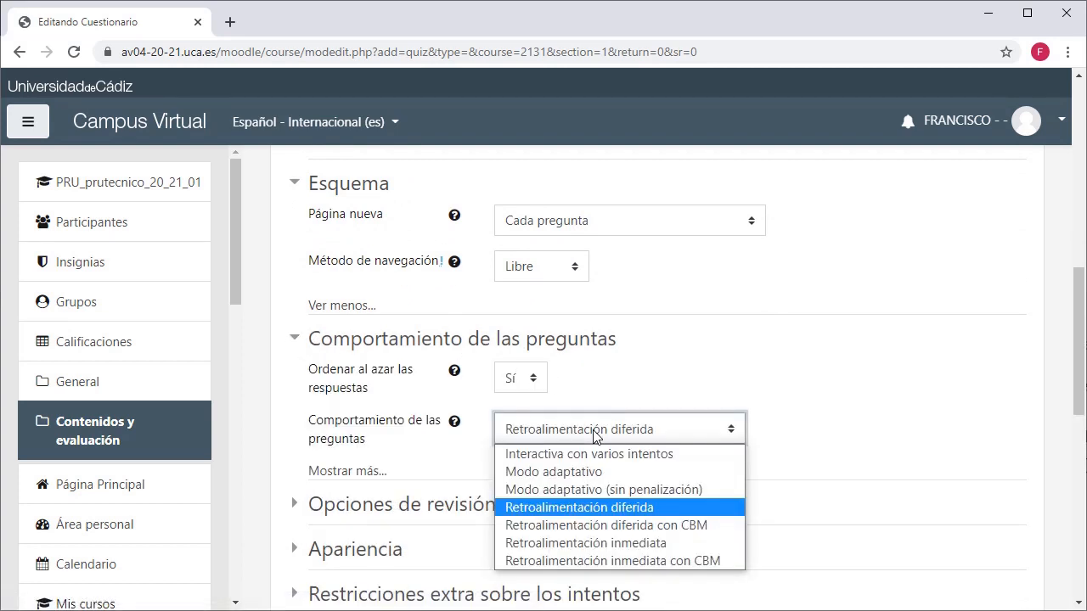
{"action": "left_click", "coordinate": [599, 544]}
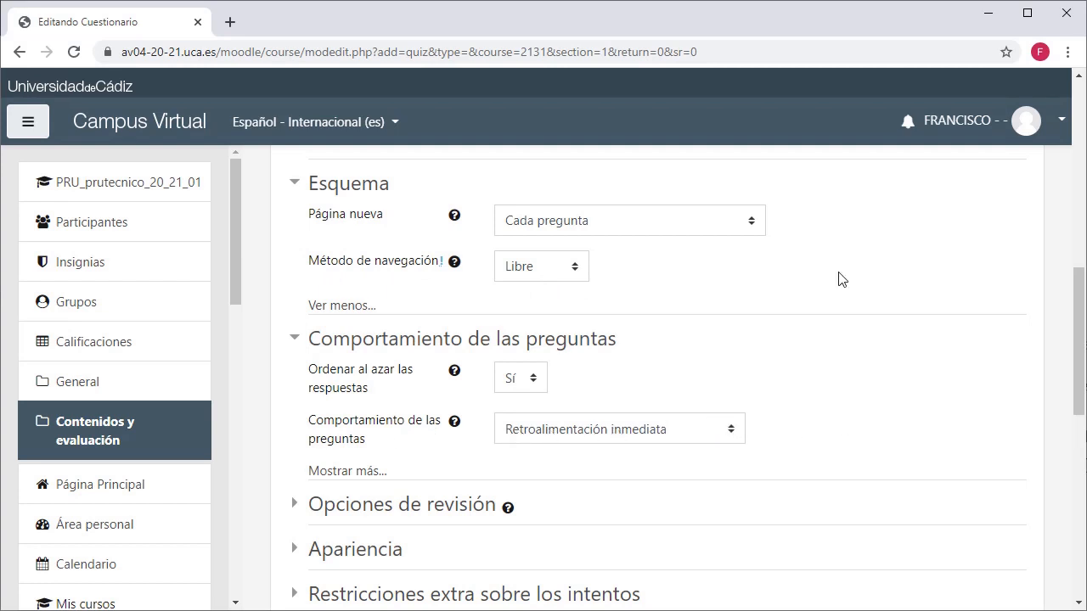
Save the new quiz's settings and return to the course page
{"action": "scroll", "coordinate": [852, 417], "scroll_direction": "up", "scroll_amount": 2}
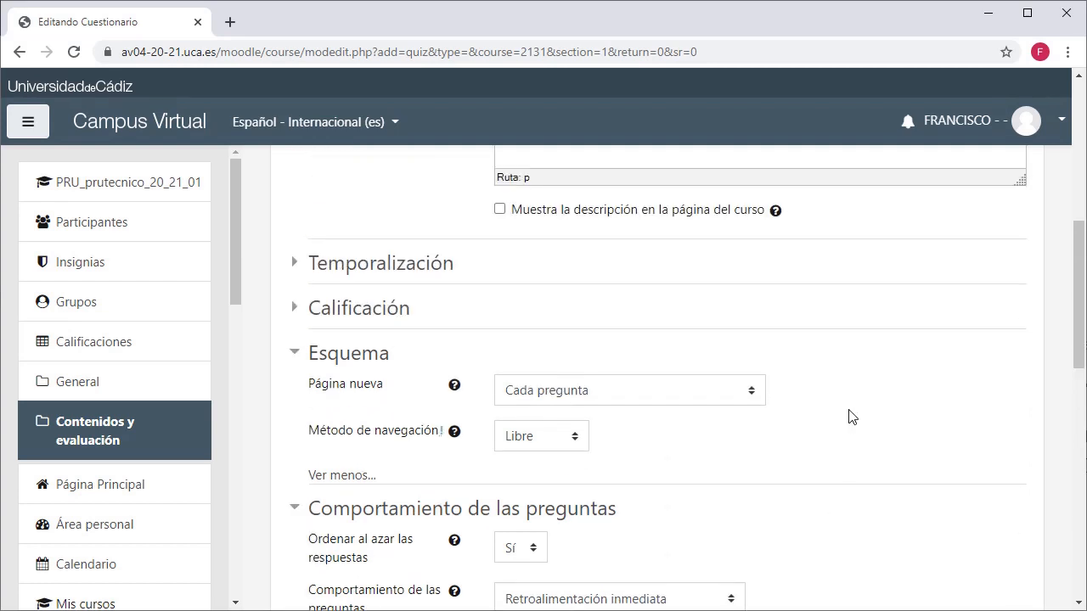
{"action": "scroll", "coordinate": [852, 416], "scroll_direction": "down", "scroll_amount": 4}
{"action": "scroll", "coordinate": [851, 416], "scroll_direction": "down", "scroll_amount": 2}
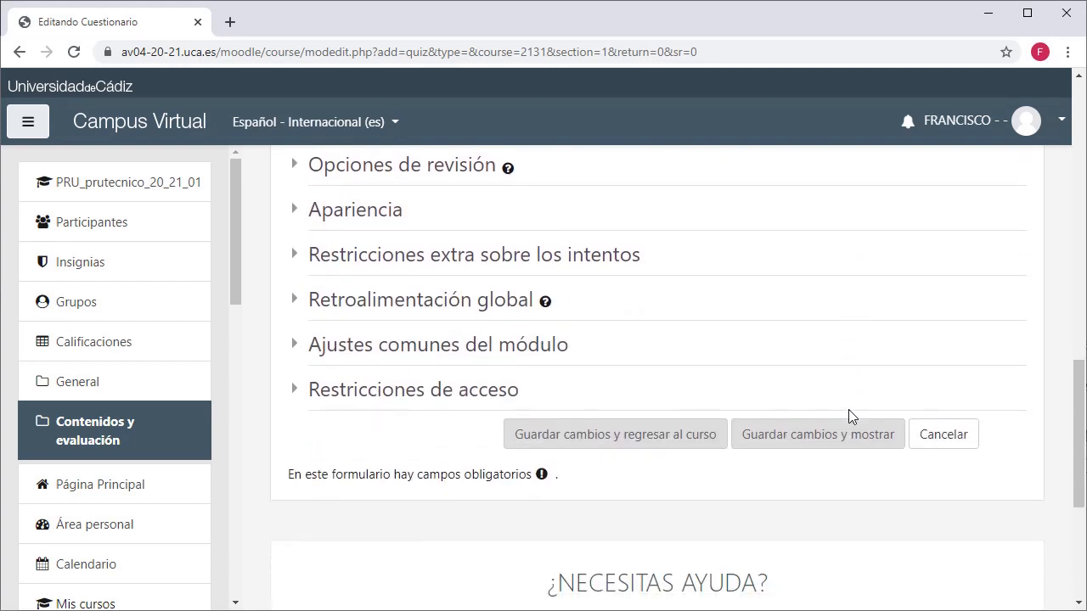
{"action": "left_click", "coordinate": [615, 437]}
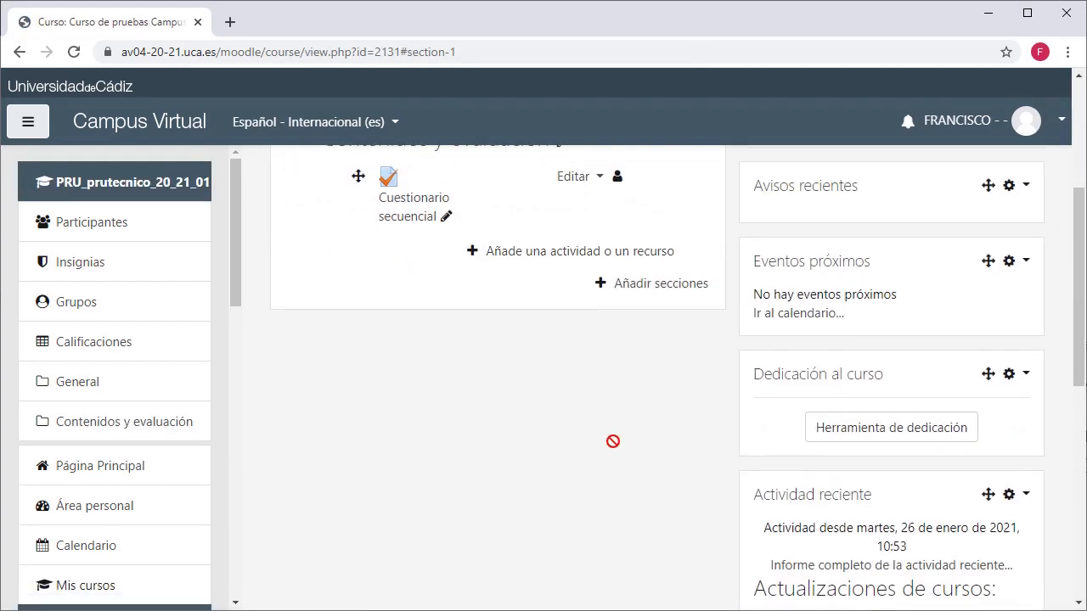
Open the Cuestionario secuencial quiz from the course page and start editing its questions
{"action": "scroll", "coordinate": [615, 450], "scroll_direction": "up", "scroll_amount": 3}
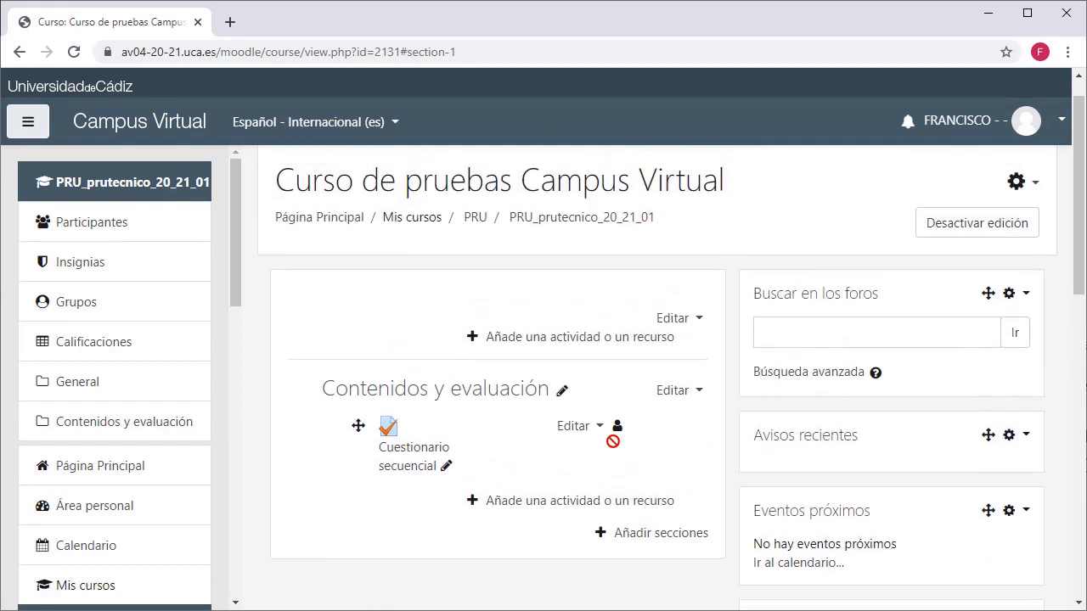
{"action": "left_click", "coordinate": [400, 454]}
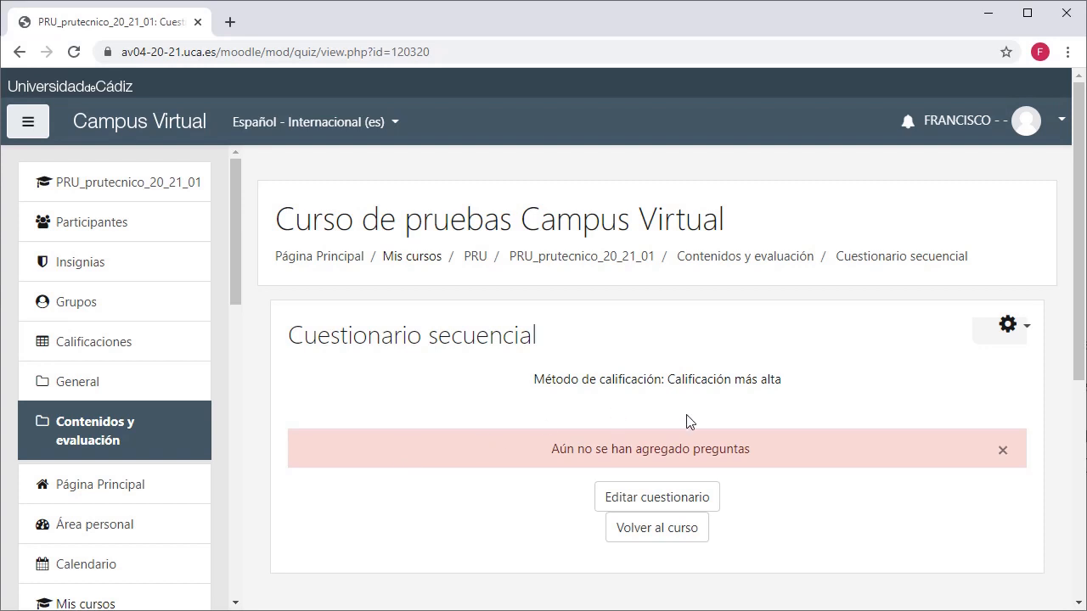
{"action": "left_click", "coordinate": [651, 501]}
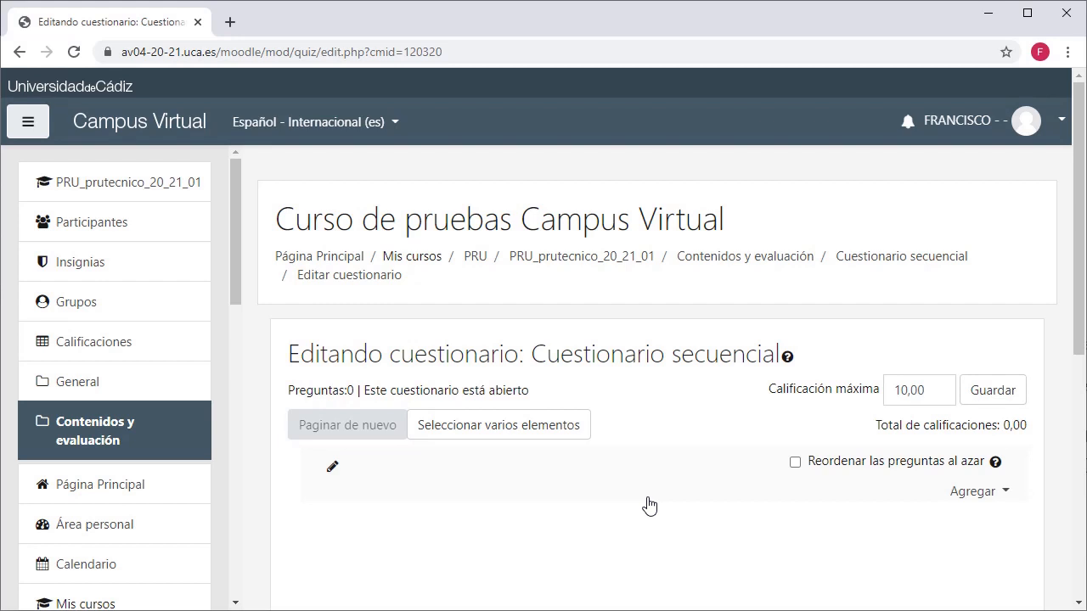
Add a new question of type Opción múltiple to the quiz
{"action": "left_click", "coordinate": [952, 494]}
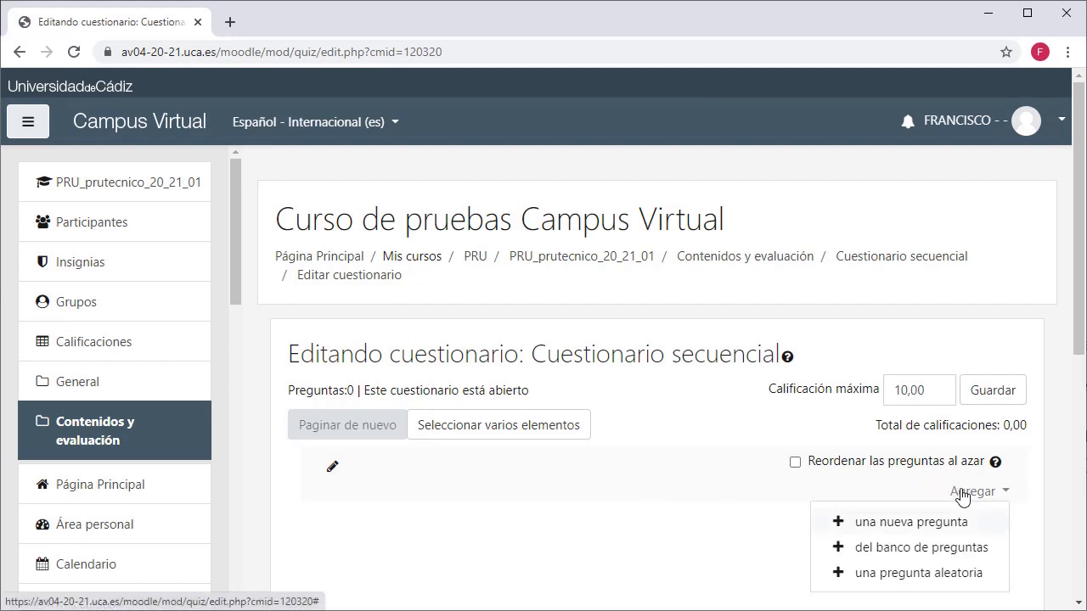
{"action": "left_click", "coordinate": [908, 523]}
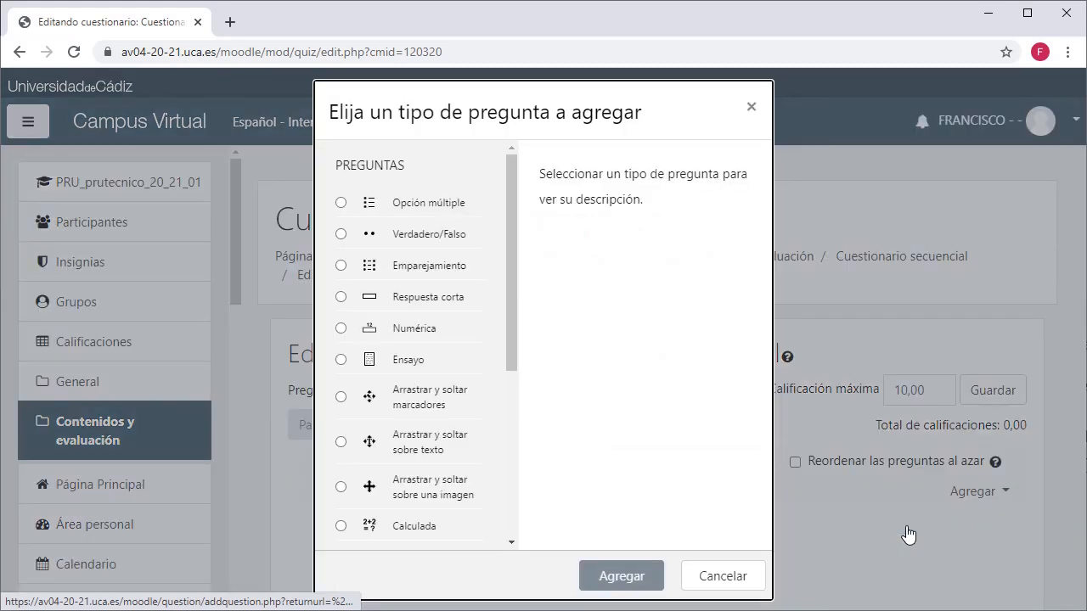
{"action": "left_click", "coordinate": [343, 204]}
{"action": "left_click", "coordinate": [608, 576]}
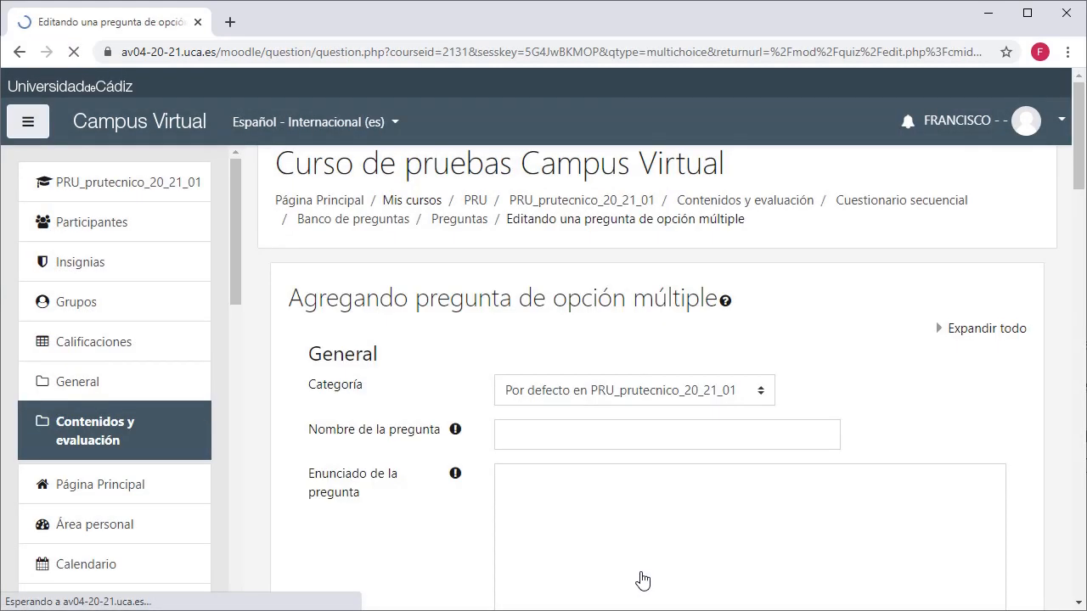
Enter "¿Cuánto es 1 +1?" as both the question name and the question text
{"action": "left_click", "coordinate": [588, 489]}
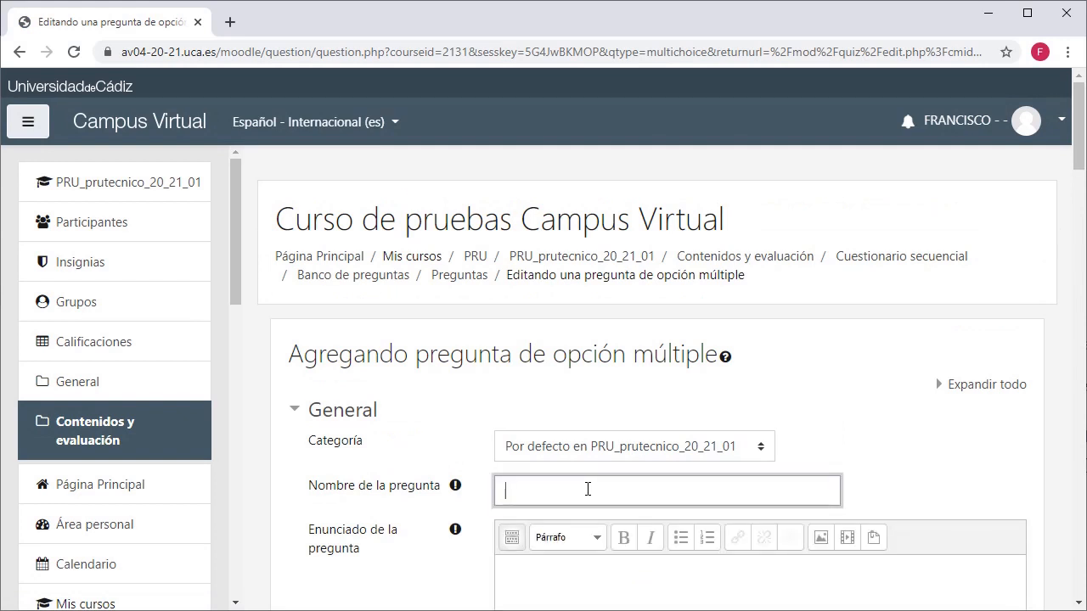
{"action": "type", "text": "¿Cuánto es 1 +1?"}
{"action": "key", "text": "ctrl+a"}
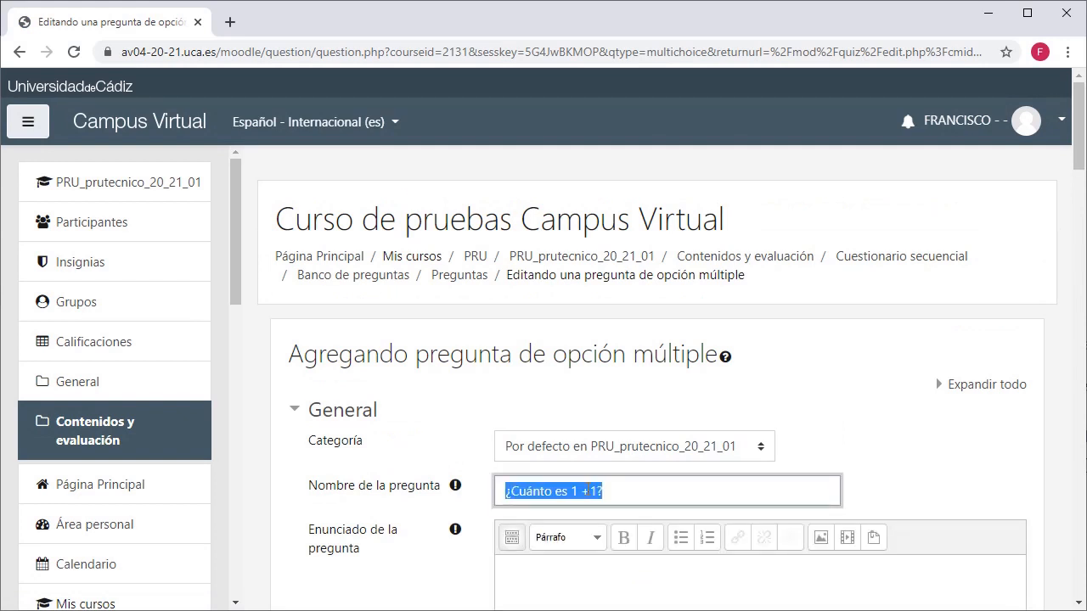
{"action": "scroll", "coordinate": [588, 489], "scroll_direction": "down", "scroll_amount": 3}
{"action": "left_click", "coordinate": [588, 489]}
{"action": "type", "text": "¿Cuánto es 1 +1?"}
{"action": "scroll", "coordinate": [588, 489], "scroll_direction": "down", "scroll_amount": 6}
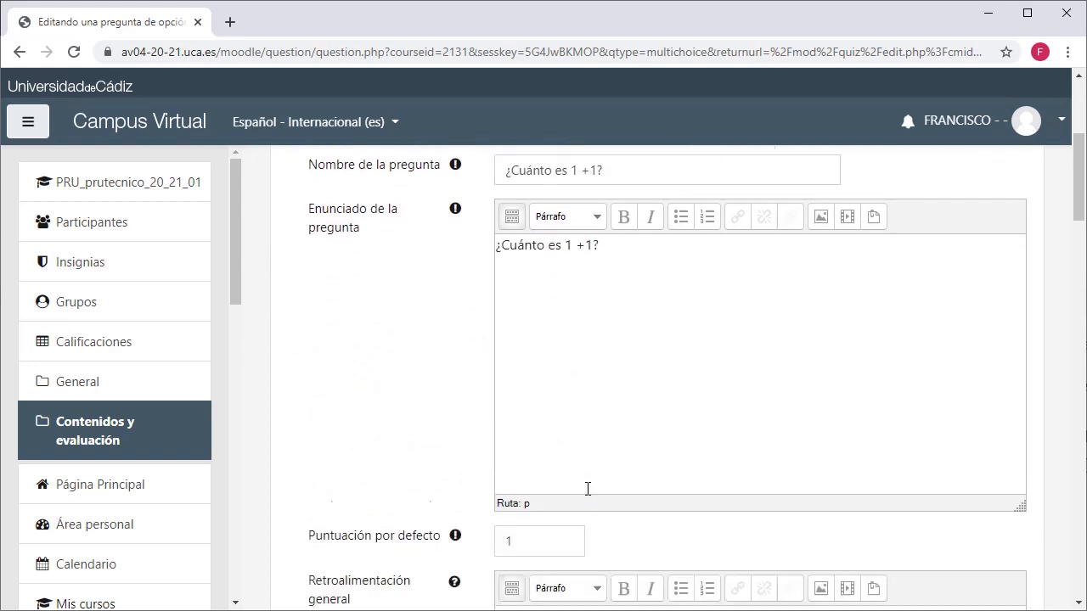
Enter 1 as the answer for Elección 1 and keep its grade at Ninguno
{"action": "scroll", "coordinate": [588, 495], "scroll_direction": "down", "scroll_amount": 3}
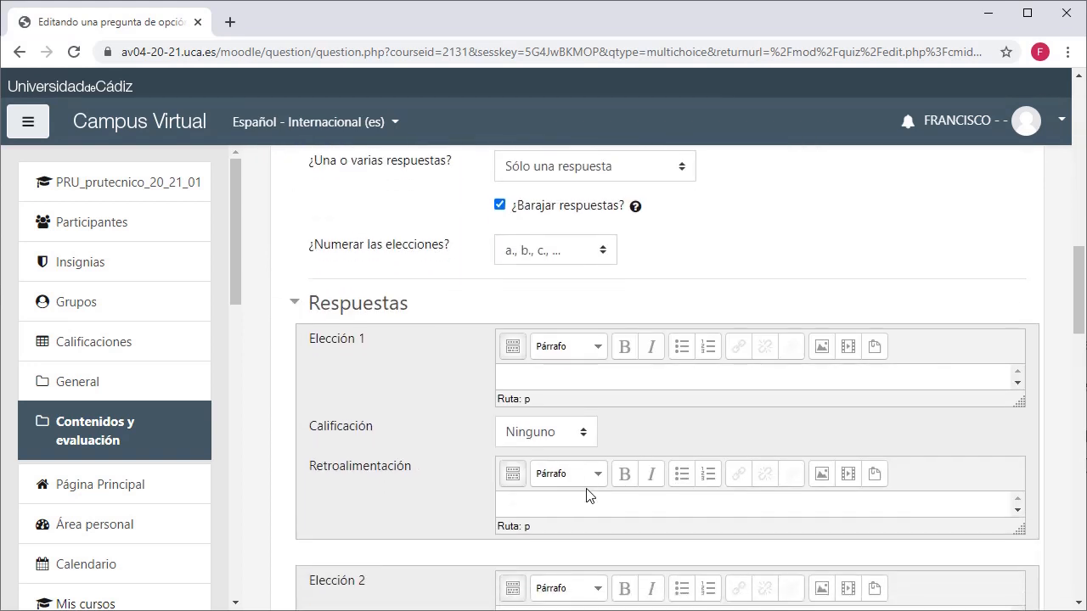
{"action": "left_click", "coordinate": [593, 379]}
{"action": "left_click", "coordinate": [581, 433]}
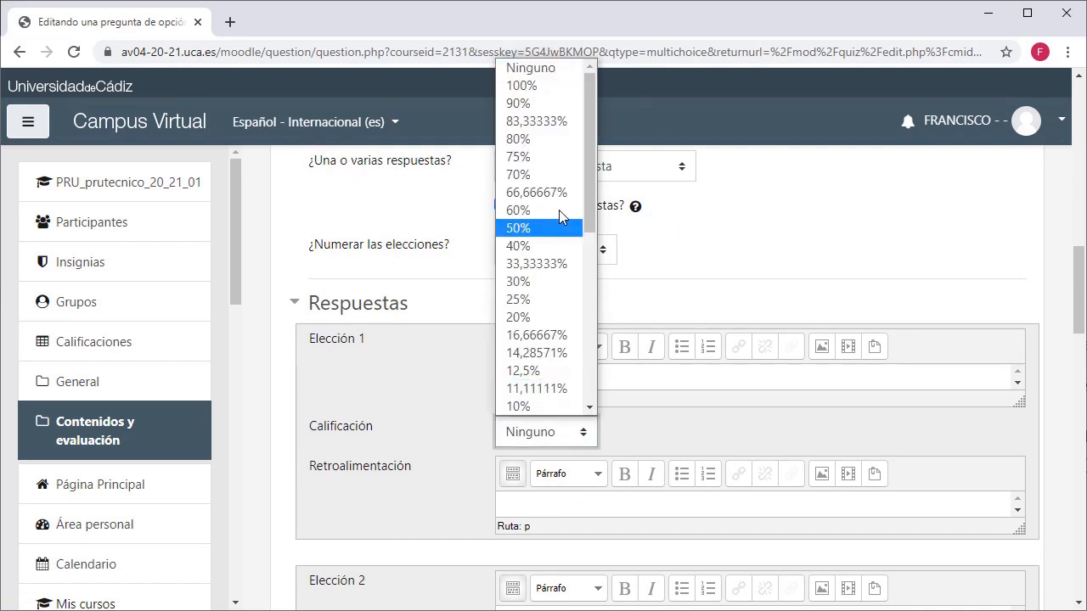
{"action": "left_click", "coordinate": [561, 72]}
{"action": "left_click", "coordinate": [634, 435]}
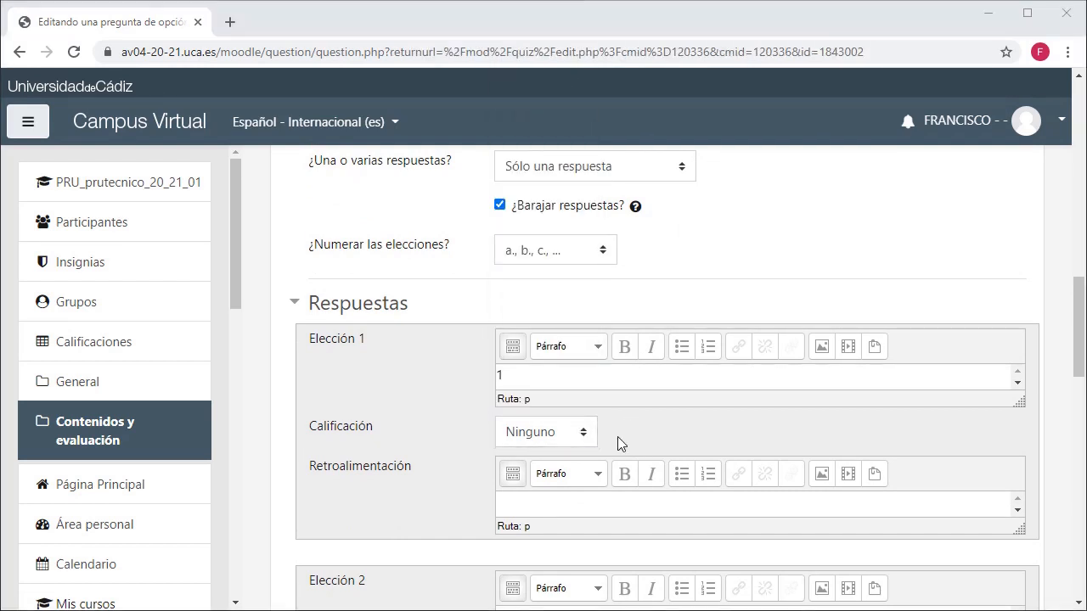
Examine the negative percentages offered as a grade for Elección 1, leaving it at Ninguno
{"action": "left_click", "coordinate": [555, 439]}
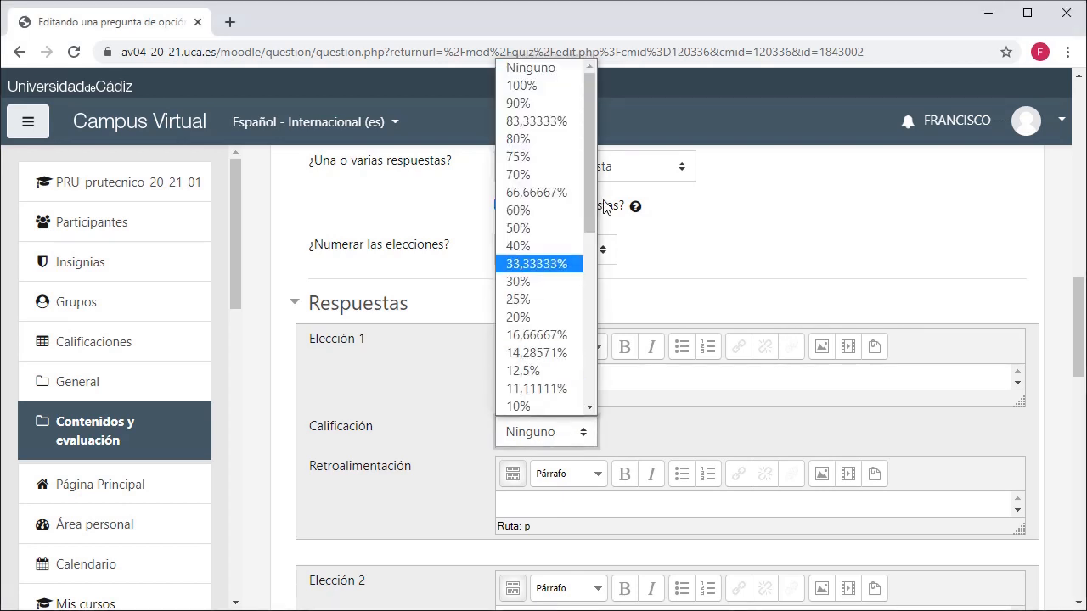
{"action": "left_click_drag", "start_coordinate": [592, 196], "coordinate": [592, 376]}
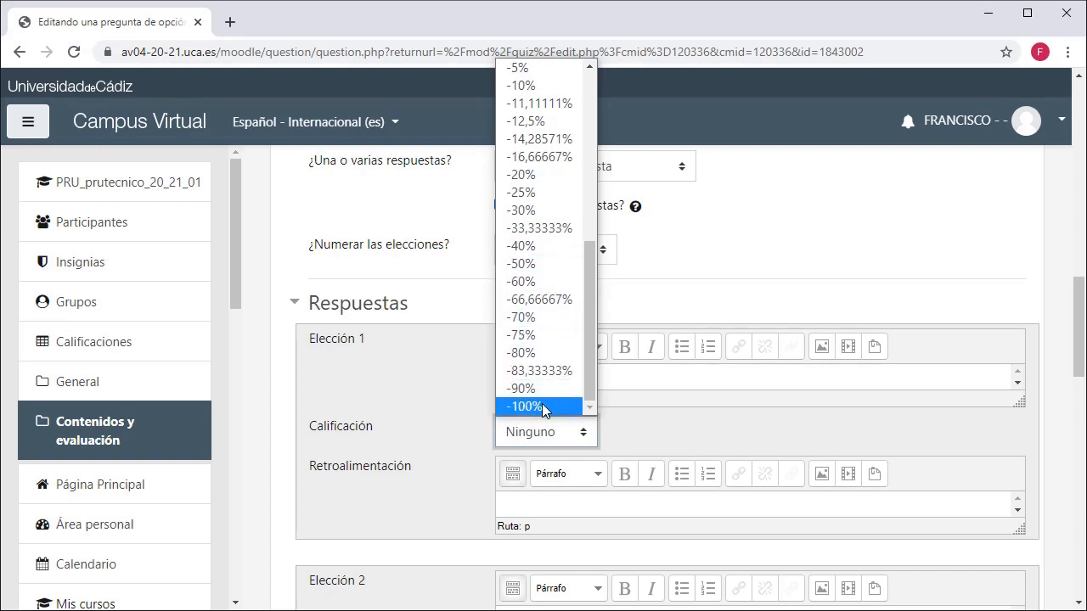
{"action": "left_click", "coordinate": [659, 440]}
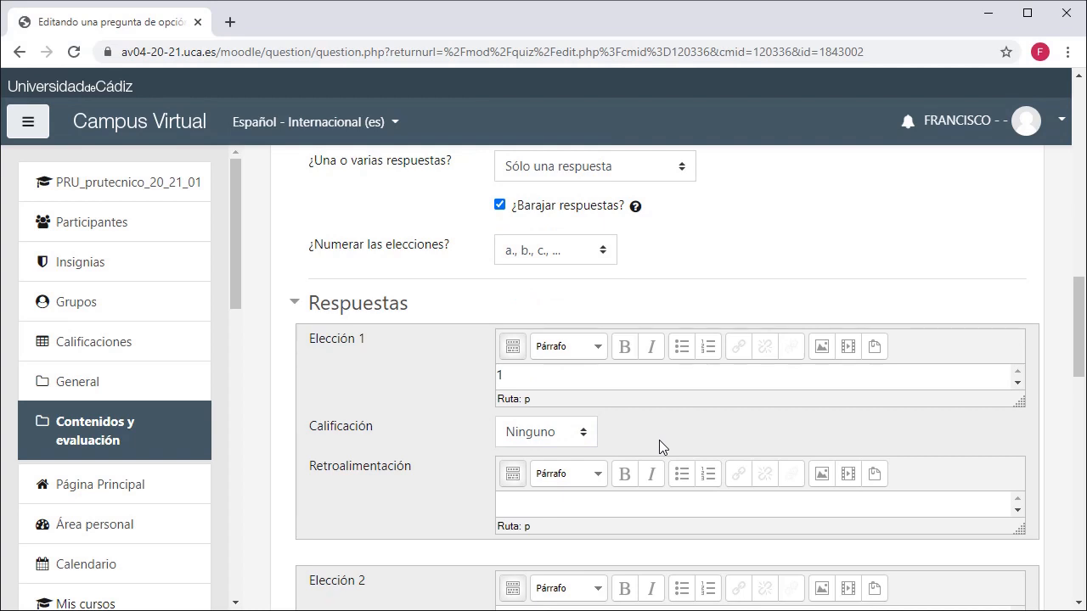
{"action": "left_click", "coordinate": [585, 433]}
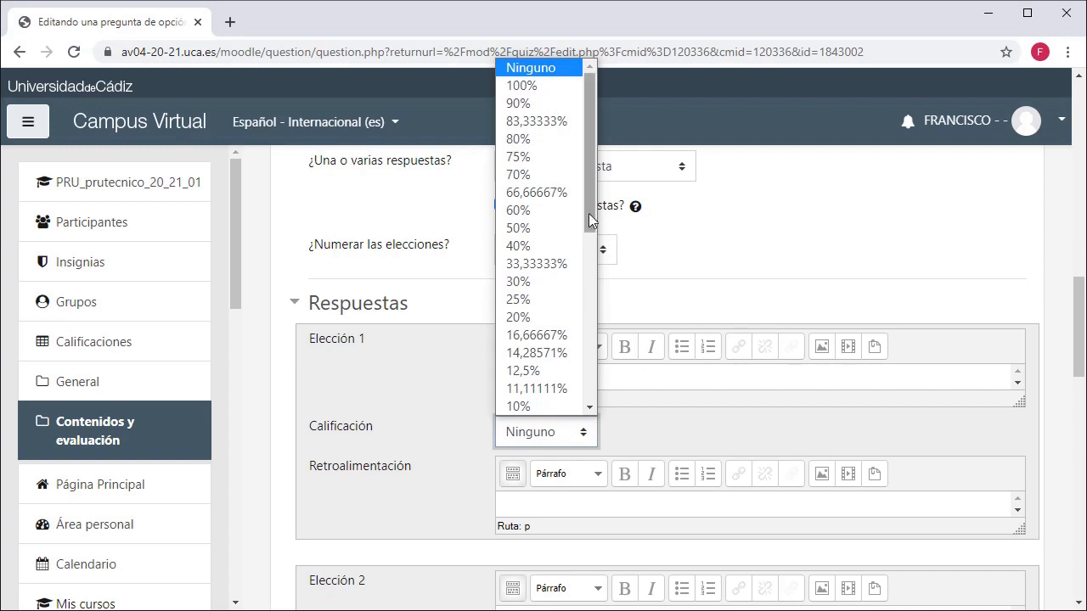
{"action": "left_click_drag", "start_coordinate": [590, 219], "coordinate": [596, 391]}
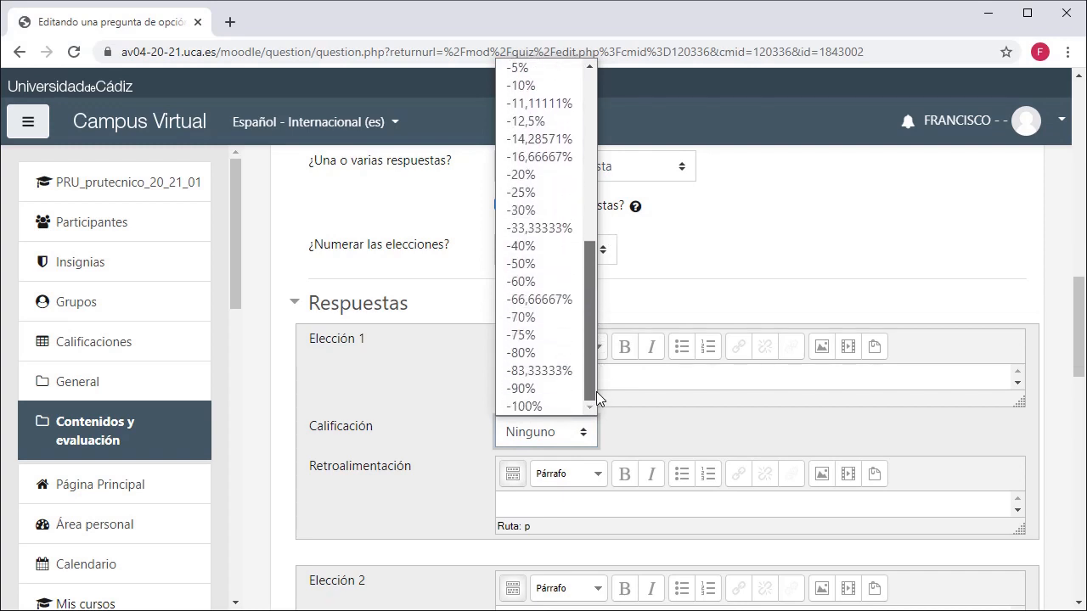
{"action": "left_click", "coordinate": [621, 434]}
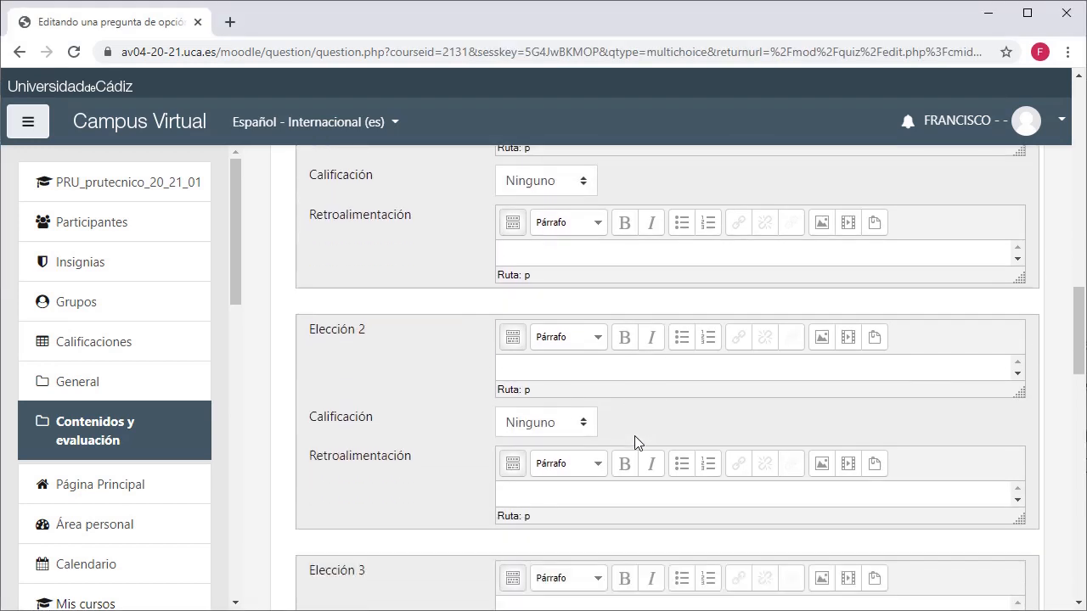
Enter 2 as the answer for Elección 2 and set its grade to 100%
{"action": "type", "text": "2"}
{"action": "left_click", "coordinate": [570, 419]}
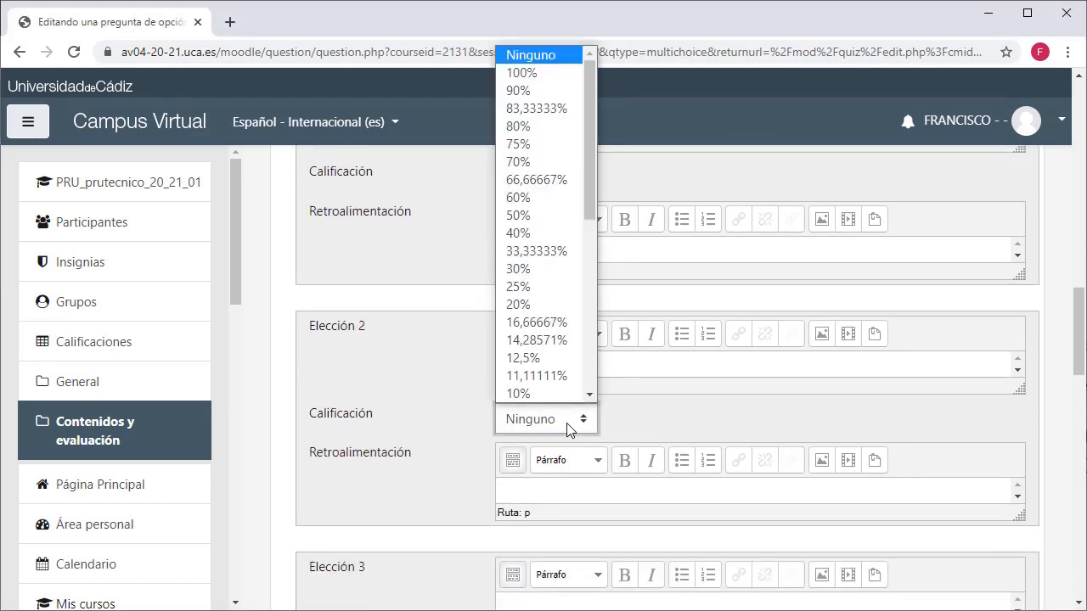
{"action": "left_click", "coordinate": [567, 80]}
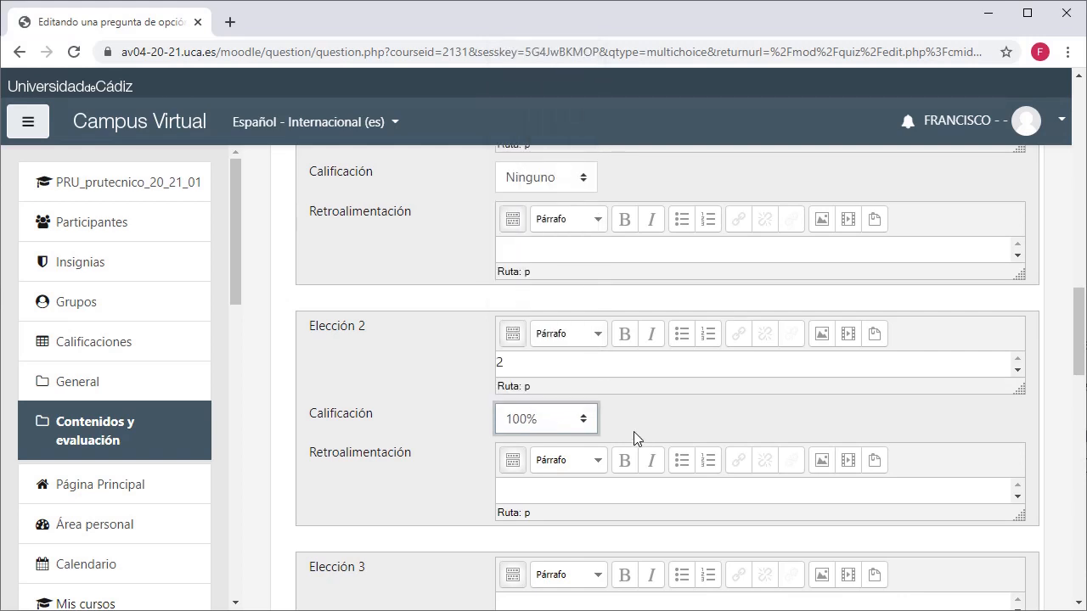
Enter "No sabe/No contesta" as the answer for Elección 3 and save the question
{"action": "scroll", "coordinate": [635, 430], "scroll_direction": "down", "scroll_amount": 2}
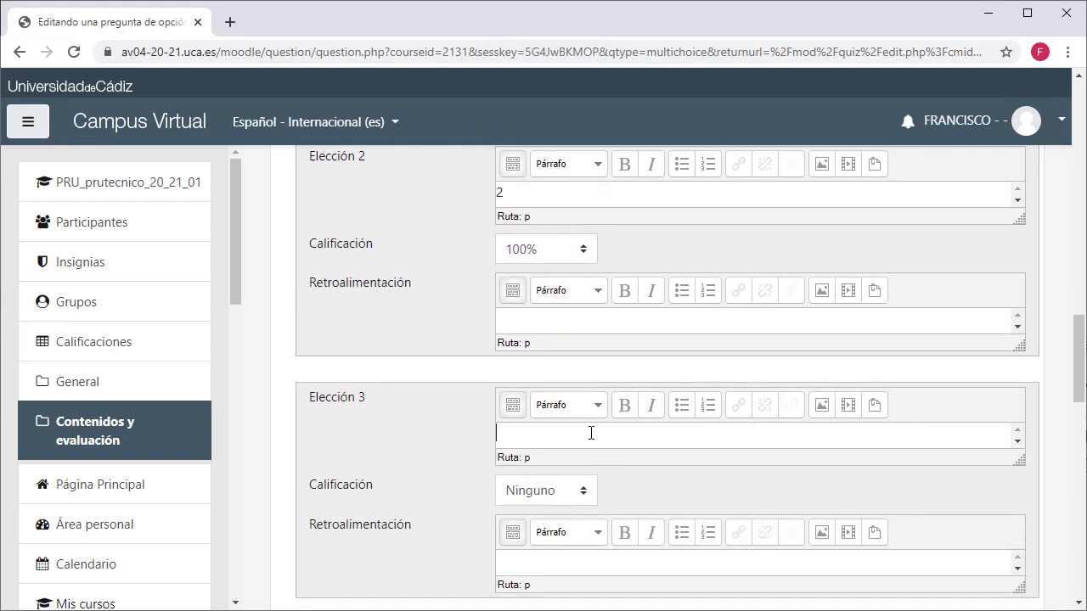
{"action": "type", "text": "No sabe/No contesta"}
{"action": "scroll", "coordinate": [638, 491], "scroll_direction": "down", "scroll_amount": 15}
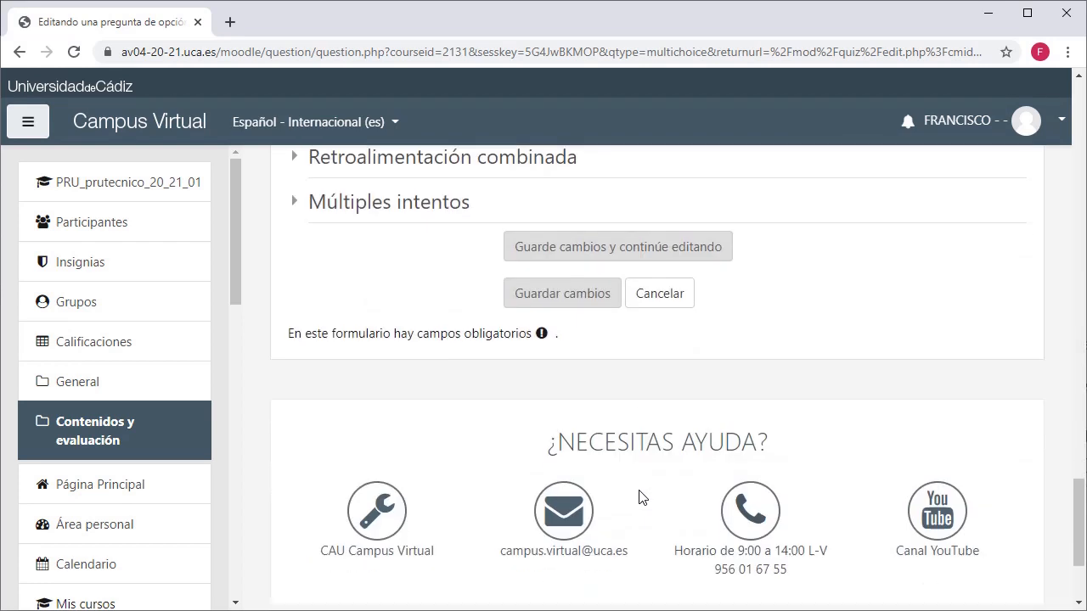
{"action": "left_click", "coordinate": [595, 292]}
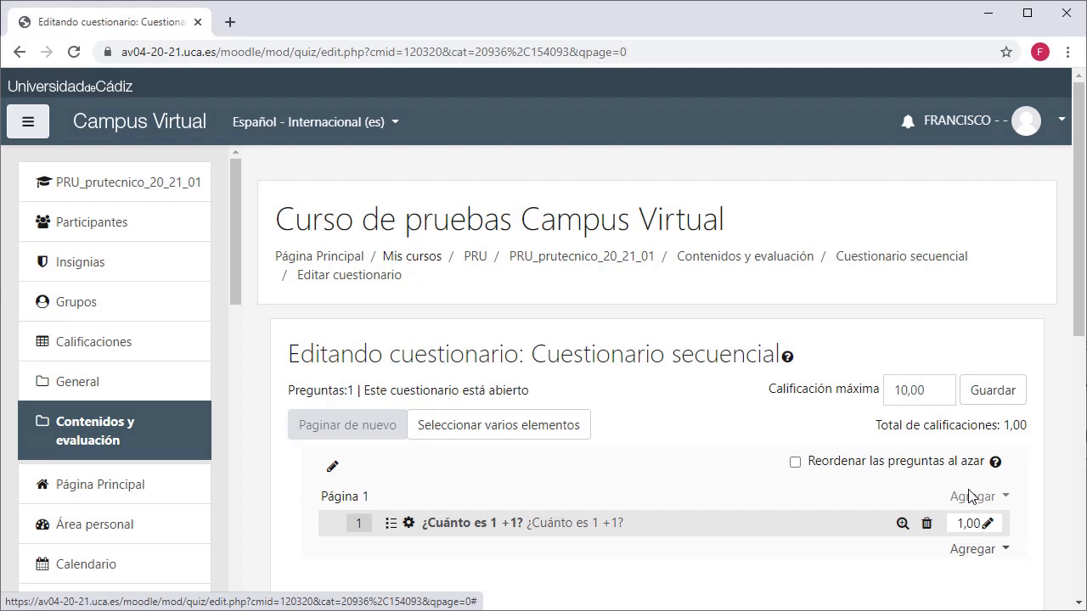
Add the questions "¿Cuánto es 3 * 4?" and "¿Cuánto es 9 /3?", and make question 2 require completing question 1
{"action": "left_click", "coordinate": [975, 496]}
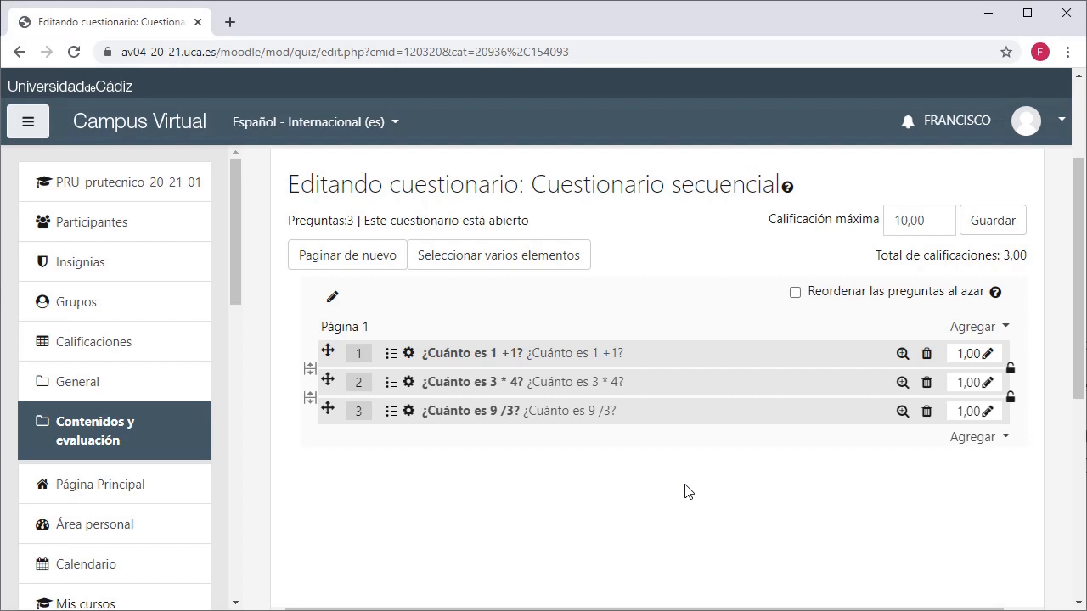
{"action": "left_click", "coordinate": [1010, 372]}
Return to the main page of the course PRU_prutecnico_20_21_01
{"action": "scroll", "coordinate": [692, 479], "scroll_direction": "down", "scroll_amount": 1}
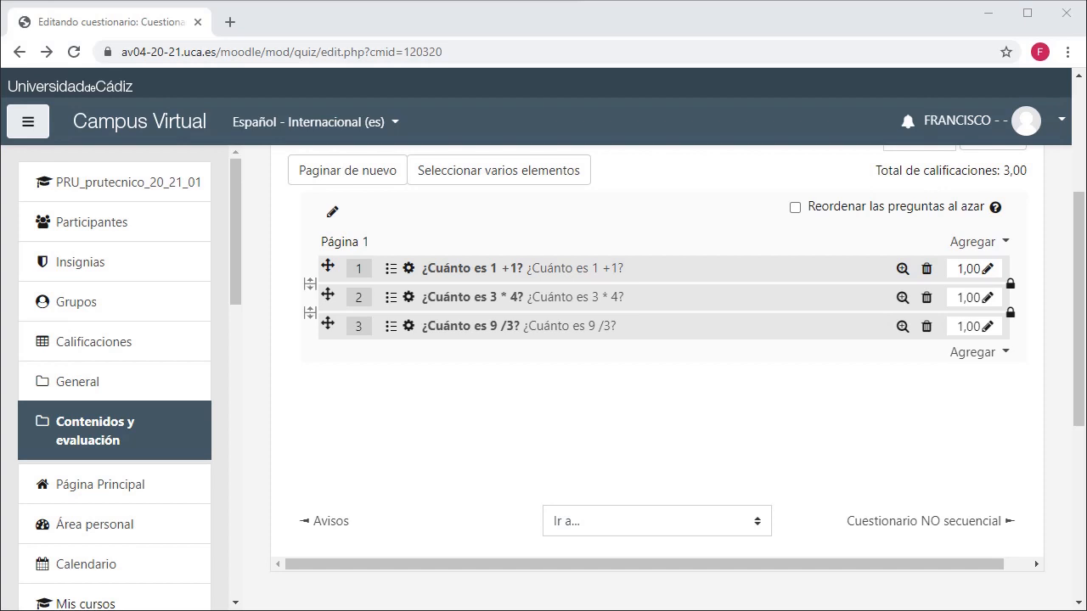
{"action": "scroll", "coordinate": [655, 400], "scroll_direction": "up", "scroll_amount": 3}
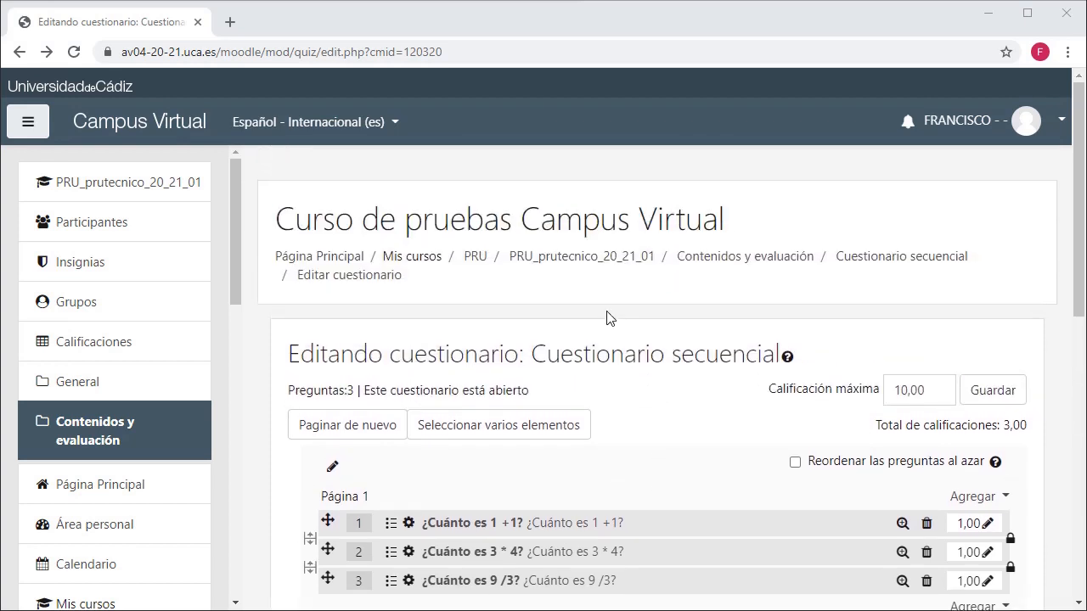
{"action": "left_click", "coordinate": [573, 261]}
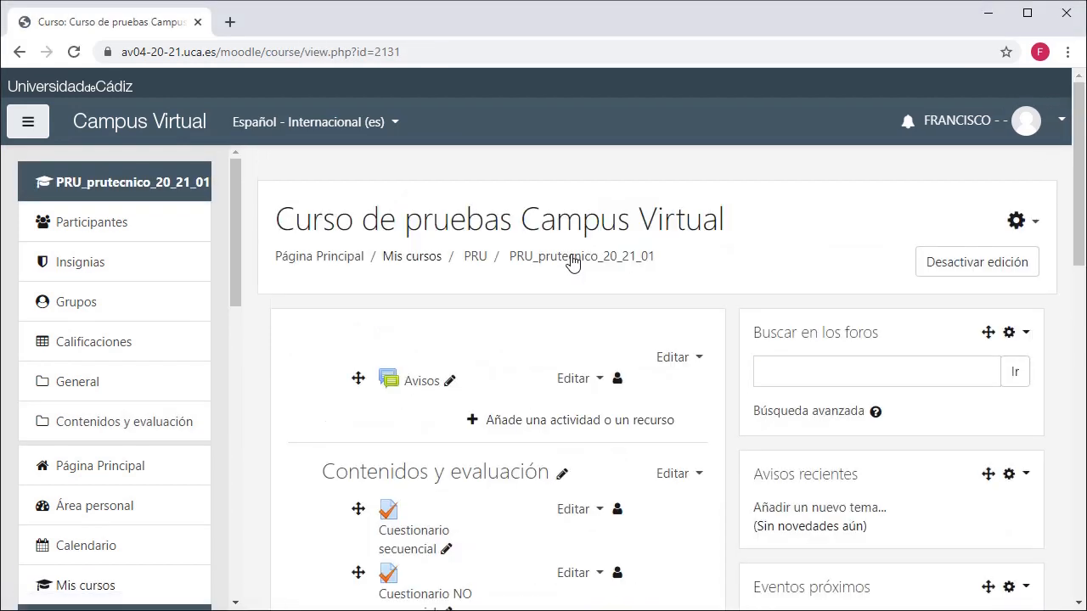
Hide the quiz "Cuestionario NO secuencial" in the Contenidos y evaluación section from students
{"action": "scroll", "coordinate": [573, 262], "scroll_direction": "down", "scroll_amount": 2}
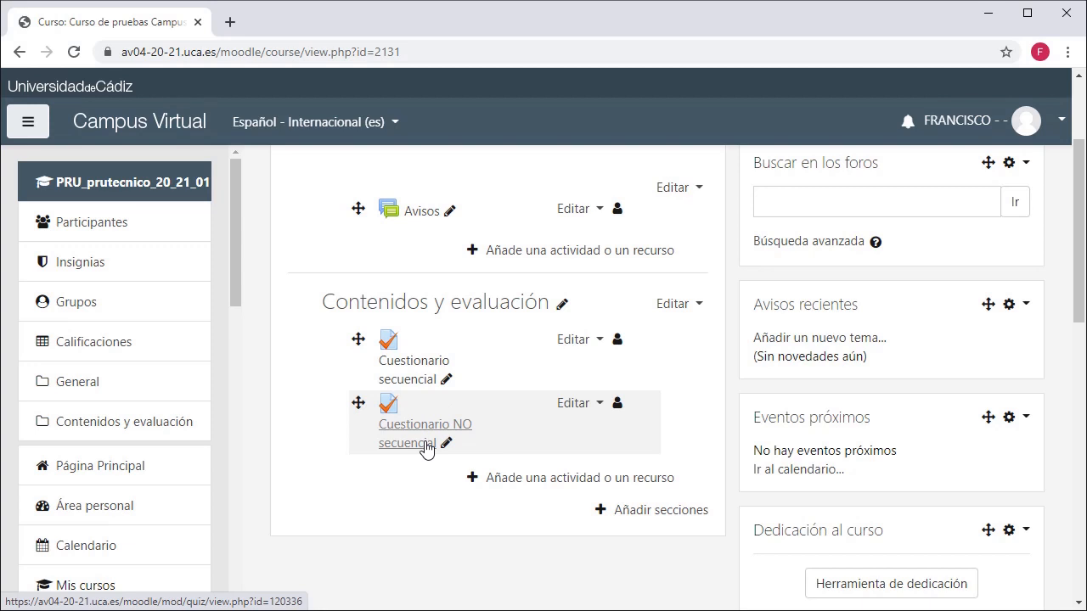
{"action": "left_click", "coordinate": [585, 404]}
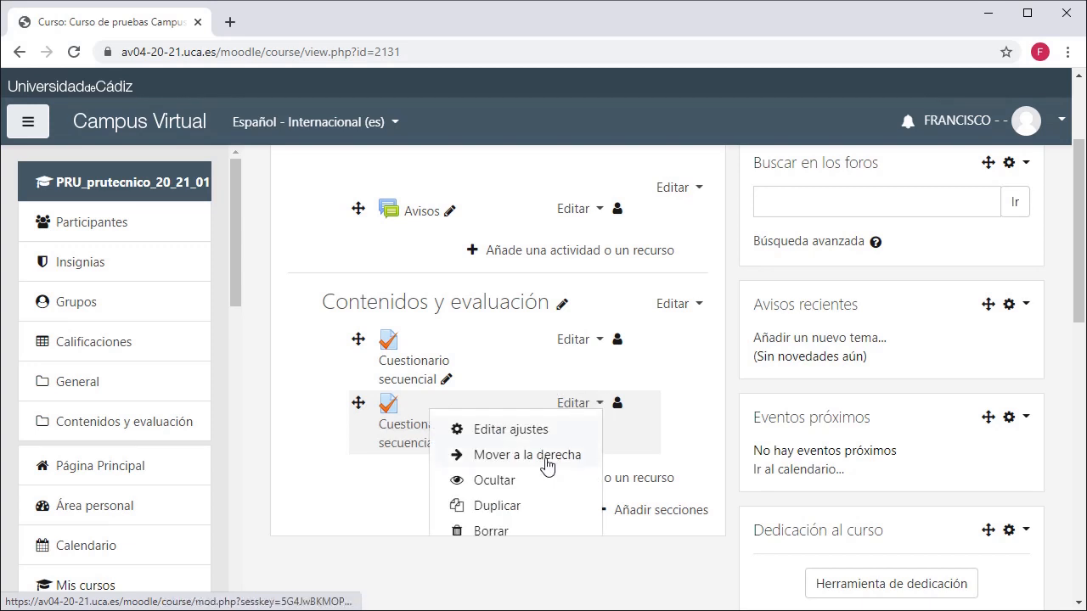
{"action": "left_click", "coordinate": [503, 491]}
{"action": "scroll", "coordinate": [502, 493], "scroll_direction": "down", "scroll_amount": 1}
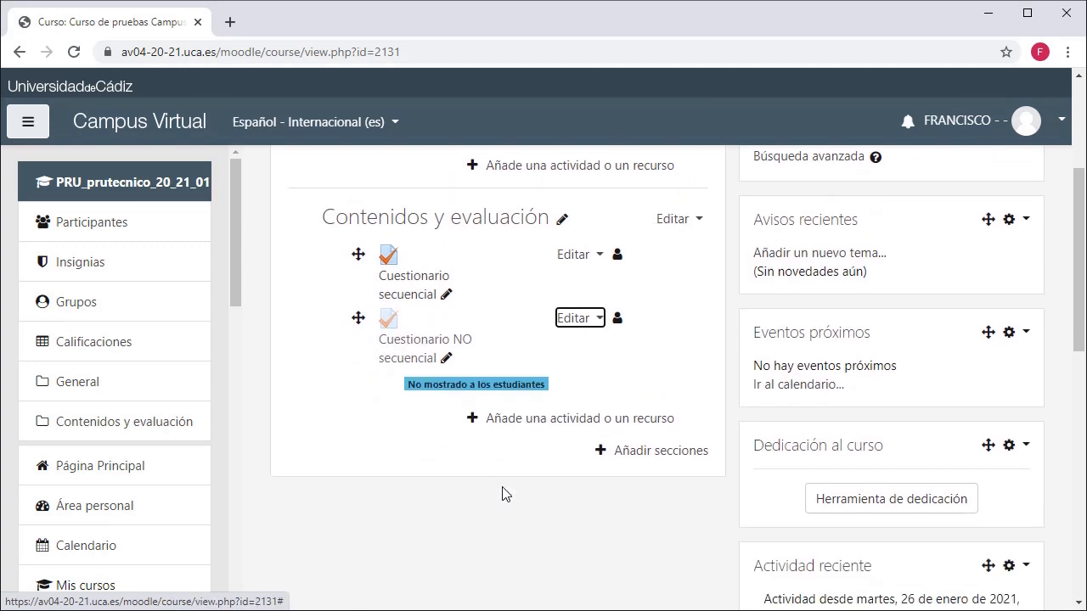
Duplicate the hidden quiz "Cuestionario NO secuencial" within the Contenidos y evaluación section
{"action": "left_click", "coordinate": [573, 328]}
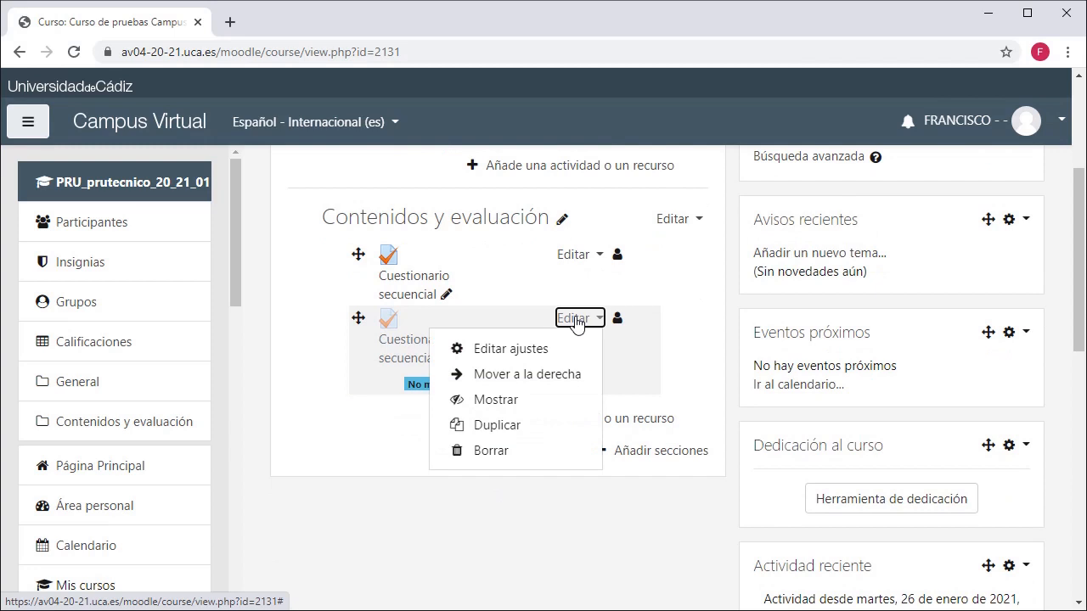
{"action": "left_click", "coordinate": [523, 432]}
{"action": "scroll", "coordinate": [522, 437], "scroll_direction": "down", "scroll_amount": 1}
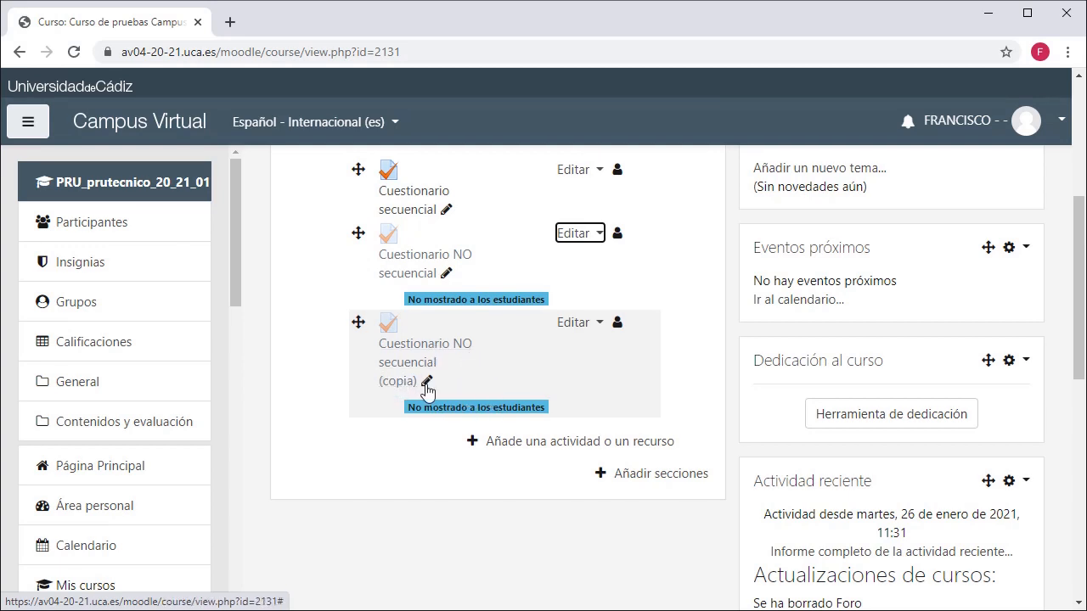
Open the settings of "Cuestionario NO secuencial (copia)" and show all Esquema options, including Método de navegación
{"action": "left_click", "coordinate": [574, 327]}
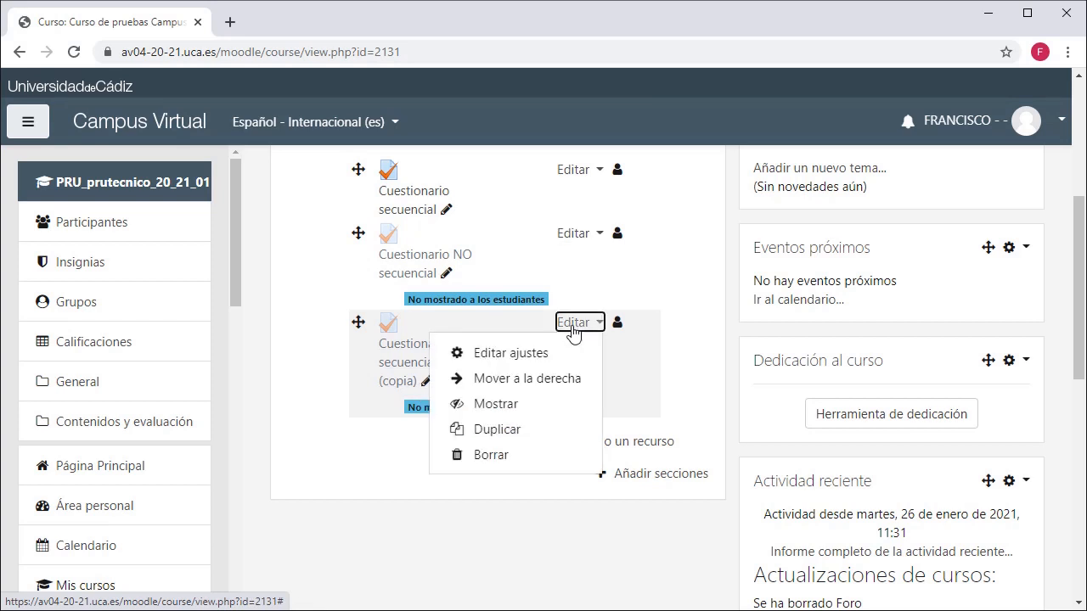
{"action": "left_click", "coordinate": [526, 353]}
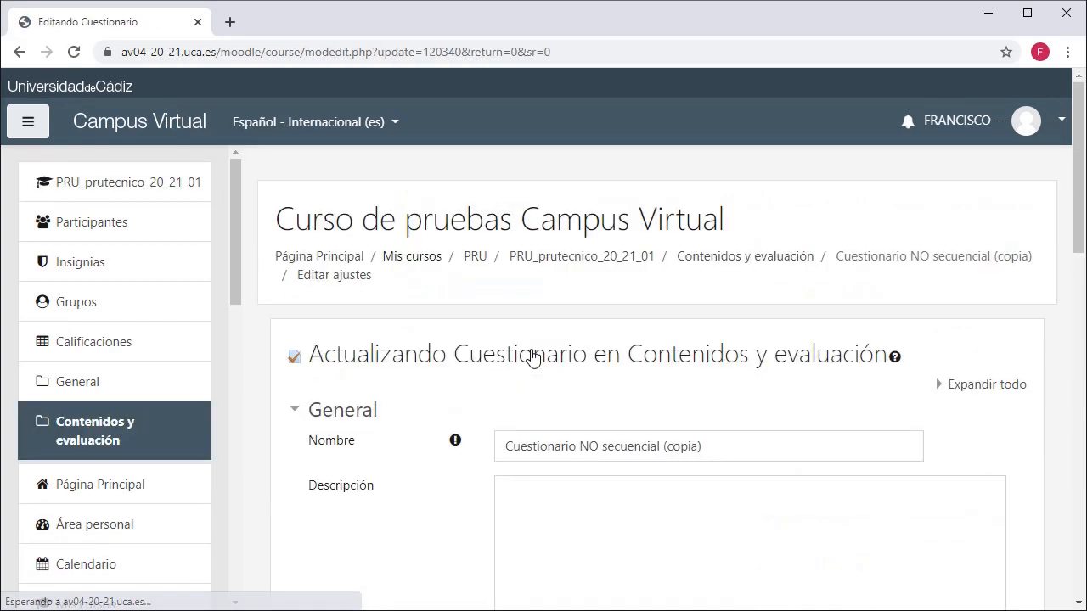
{"action": "scroll", "coordinate": [532, 354], "scroll_direction": "down", "scroll_amount": 10}
{"action": "scroll", "coordinate": [531, 355], "scroll_direction": "up", "scroll_amount": 1}
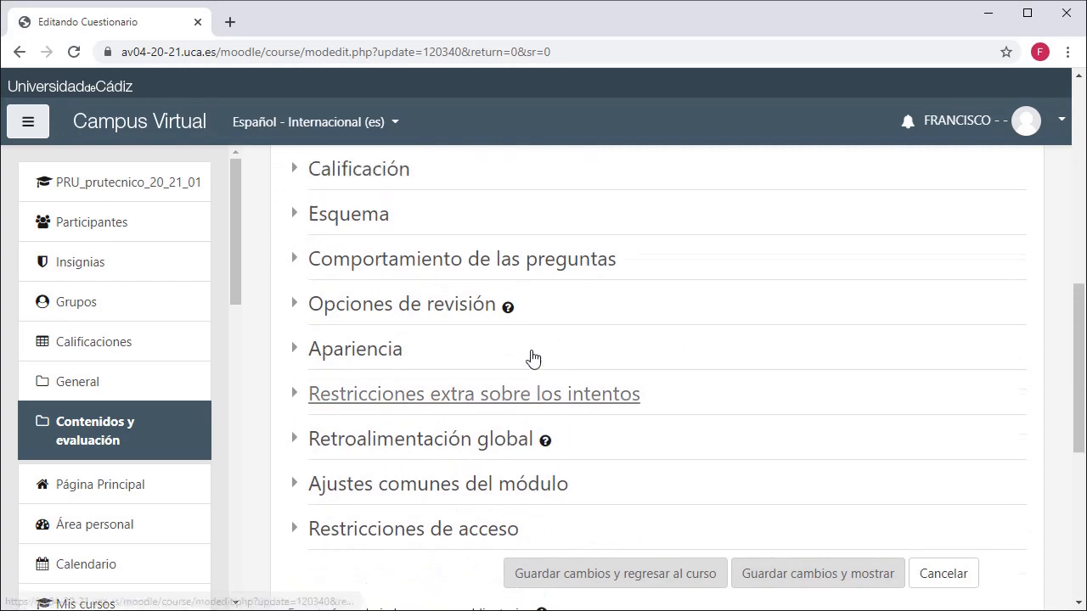
{"action": "left_click", "coordinate": [296, 270]}
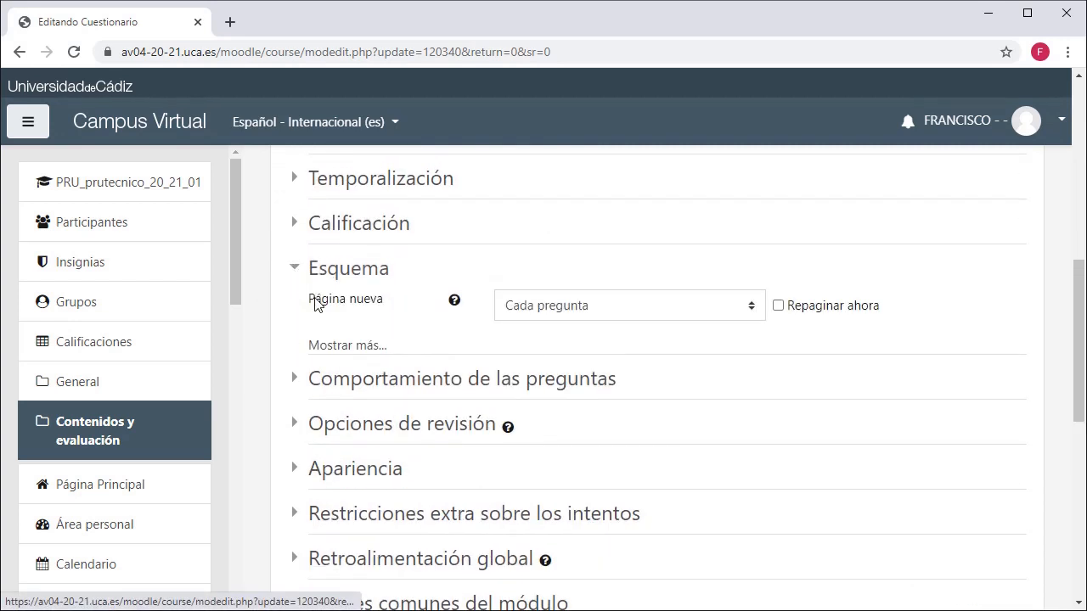
{"action": "left_click", "coordinate": [338, 348]}
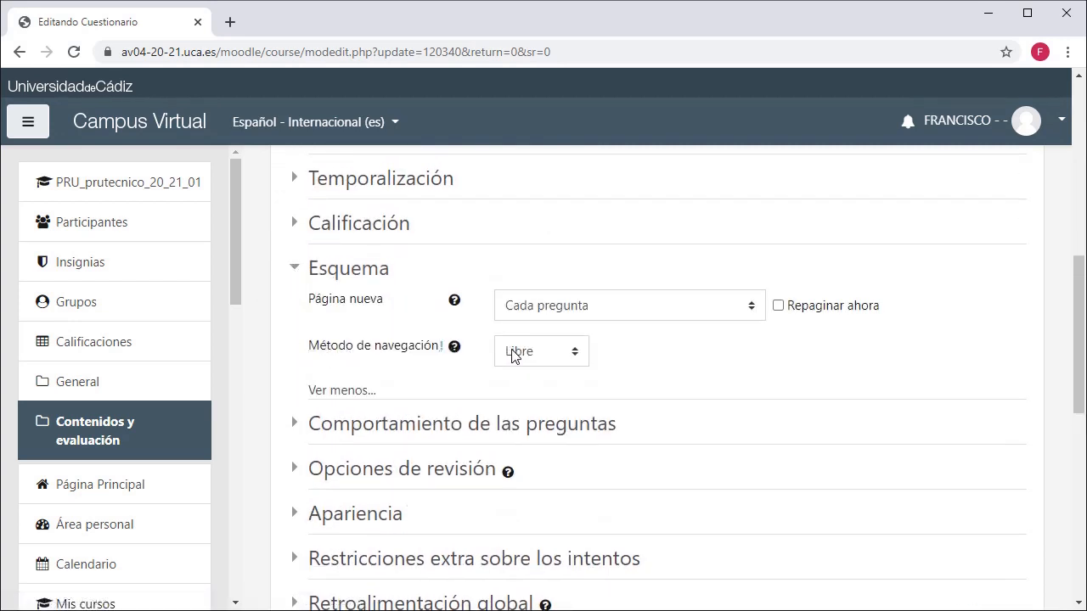
Set Comportamiento de las preguntas to Retroalimentación inmediata for the copied quiz, and save the settings, returning to the course
{"action": "left_click", "coordinate": [296, 426]}
{"action": "scroll", "coordinate": [296, 431], "scroll_direction": "down", "scroll_amount": 2}
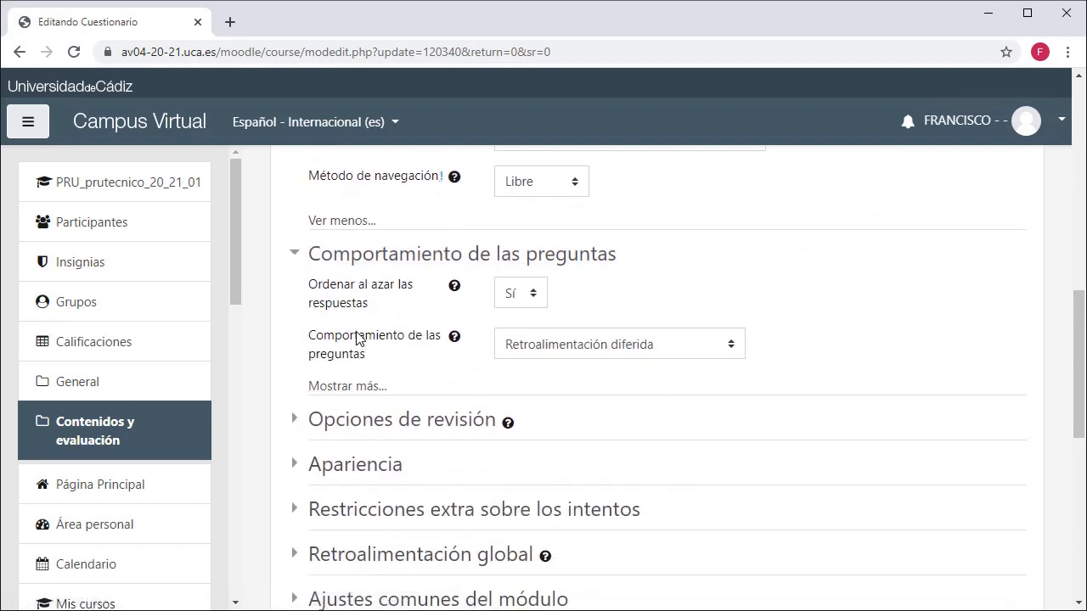
{"action": "left_click", "coordinate": [560, 343]}
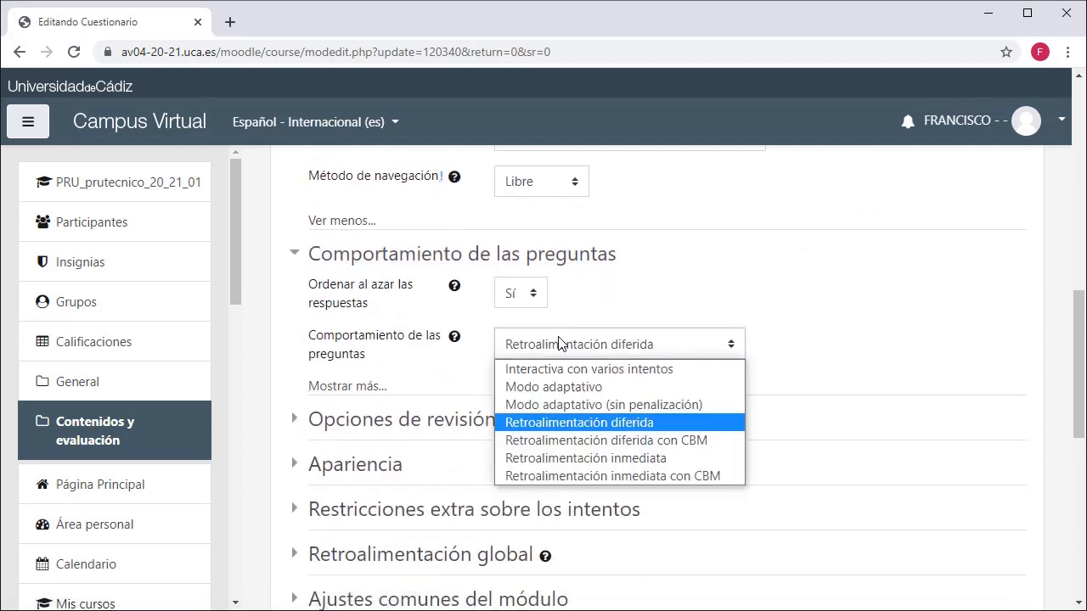
{"action": "left_click", "coordinate": [561, 458]}
{"action": "scroll", "coordinate": [441, 344], "scroll_direction": "down", "scroll_amount": 4}
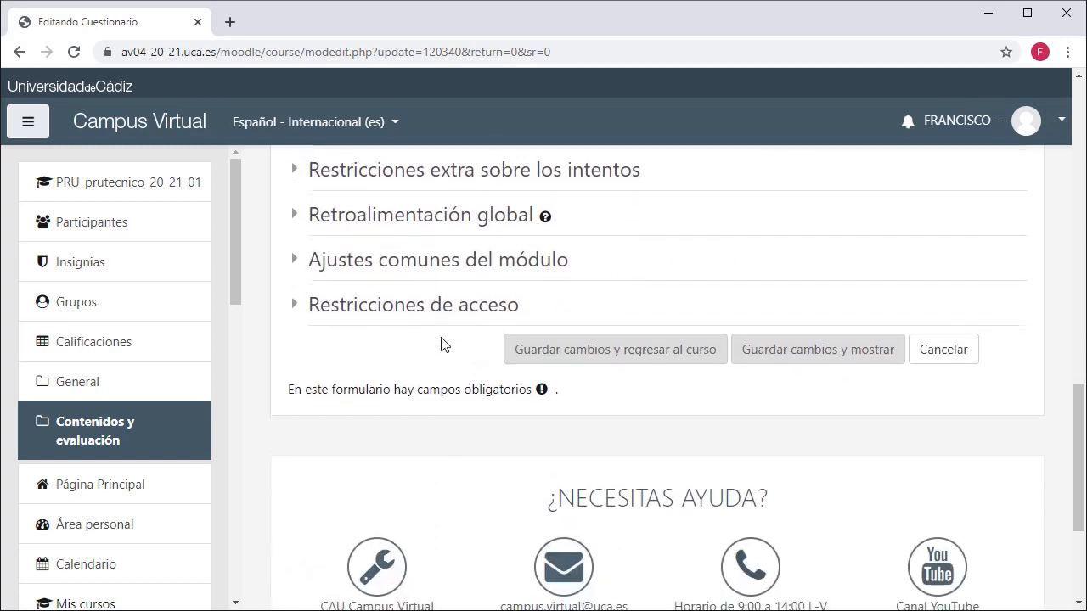
{"action": "left_click", "coordinate": [536, 351]}
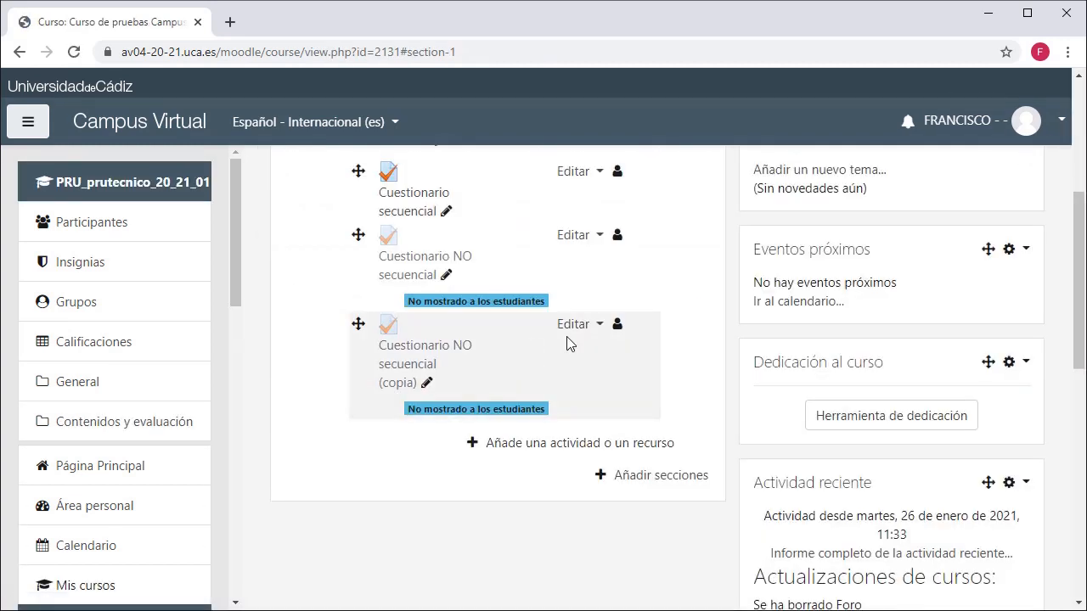
Open "Cuestionario NO secuencial (copia)" and go to its question editing page
{"action": "left_click", "coordinate": [419, 355]}
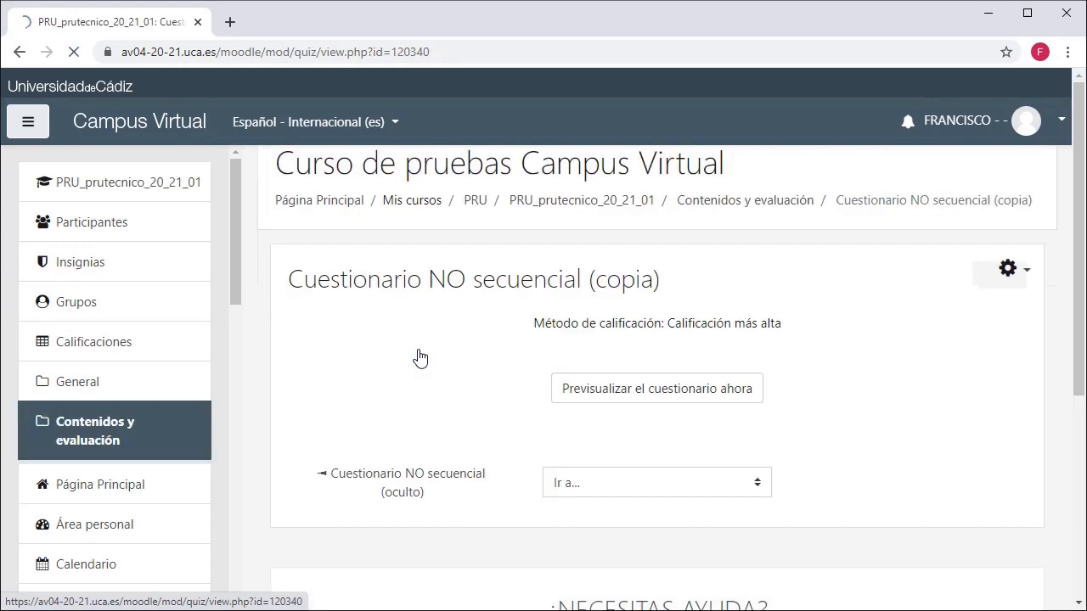
{"action": "left_click", "coordinate": [1008, 326]}
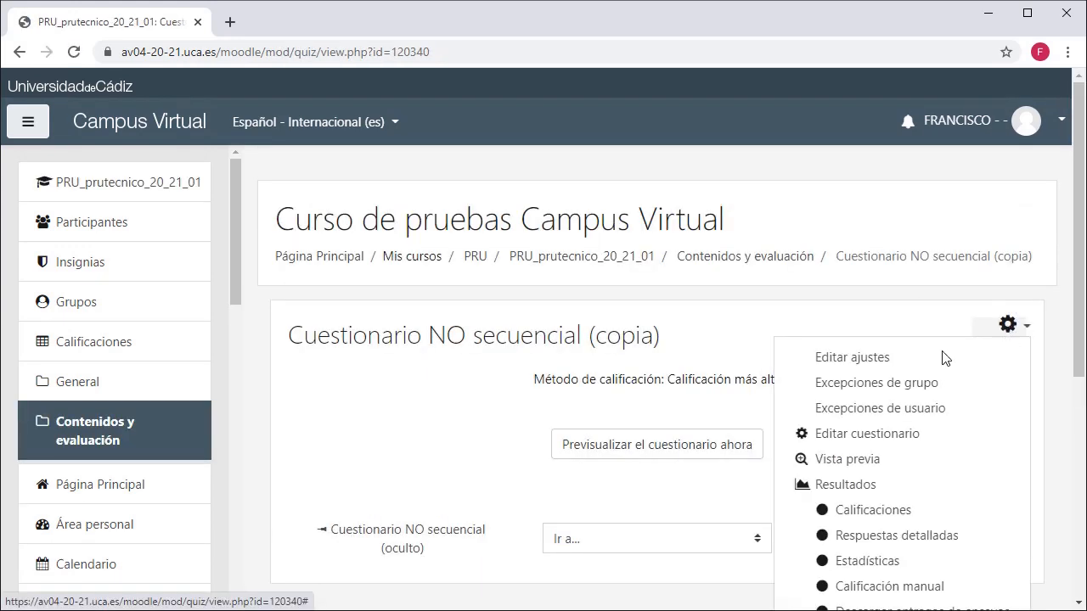
{"action": "left_click", "coordinate": [865, 435]}
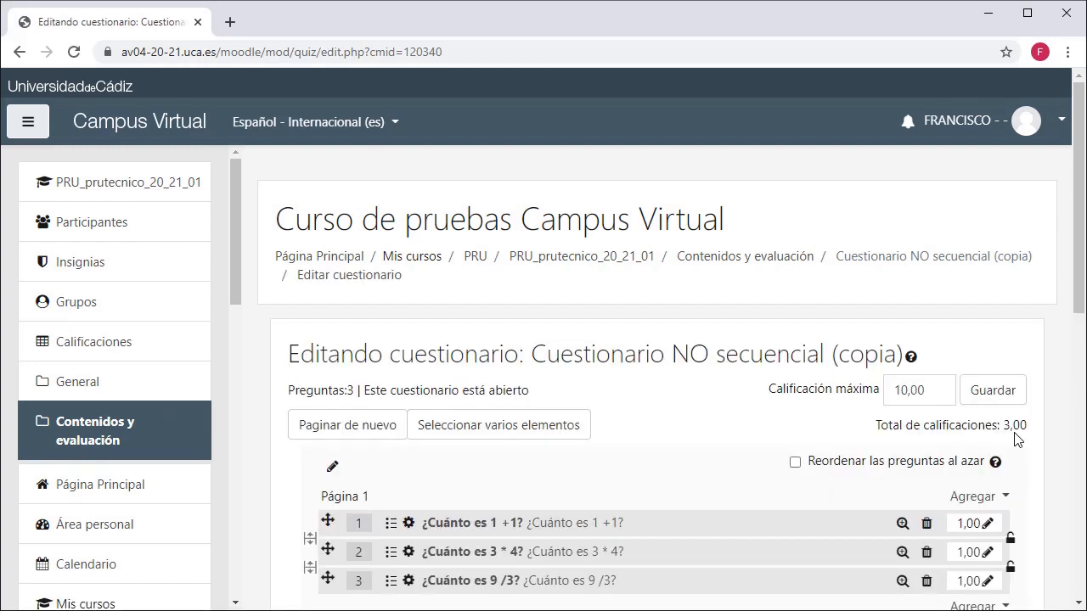
Make questions 2 and 3 of the copied quiz each require the previous question to be completed first
{"action": "scroll", "coordinate": [1010, 416], "scroll_direction": "down", "scroll_amount": 2}
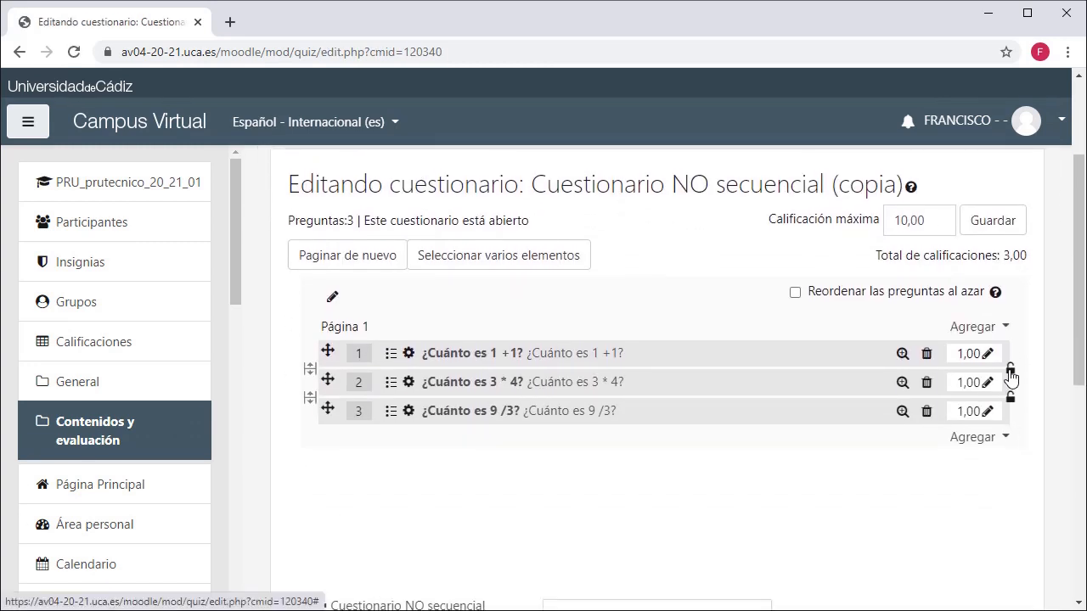
{"action": "left_click", "coordinate": [1010, 367]}
{"action": "left_click", "coordinate": [1010, 399]}
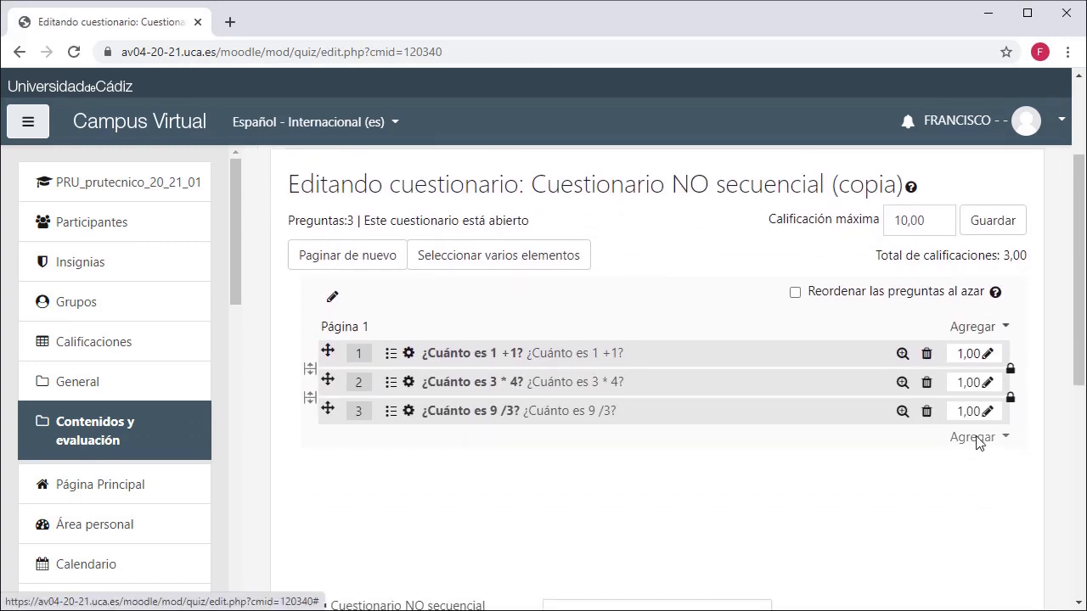